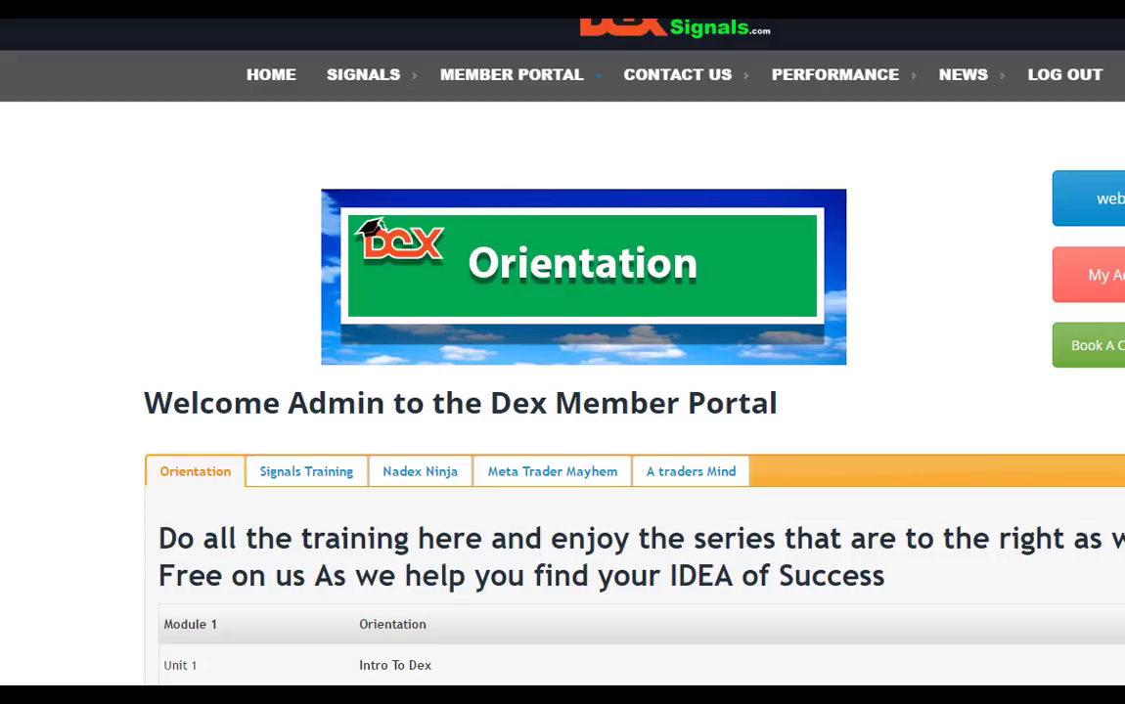
Open DexSignals' Pro Signals page and scroll down to its Signal Board table
mouse_move(359, 75)
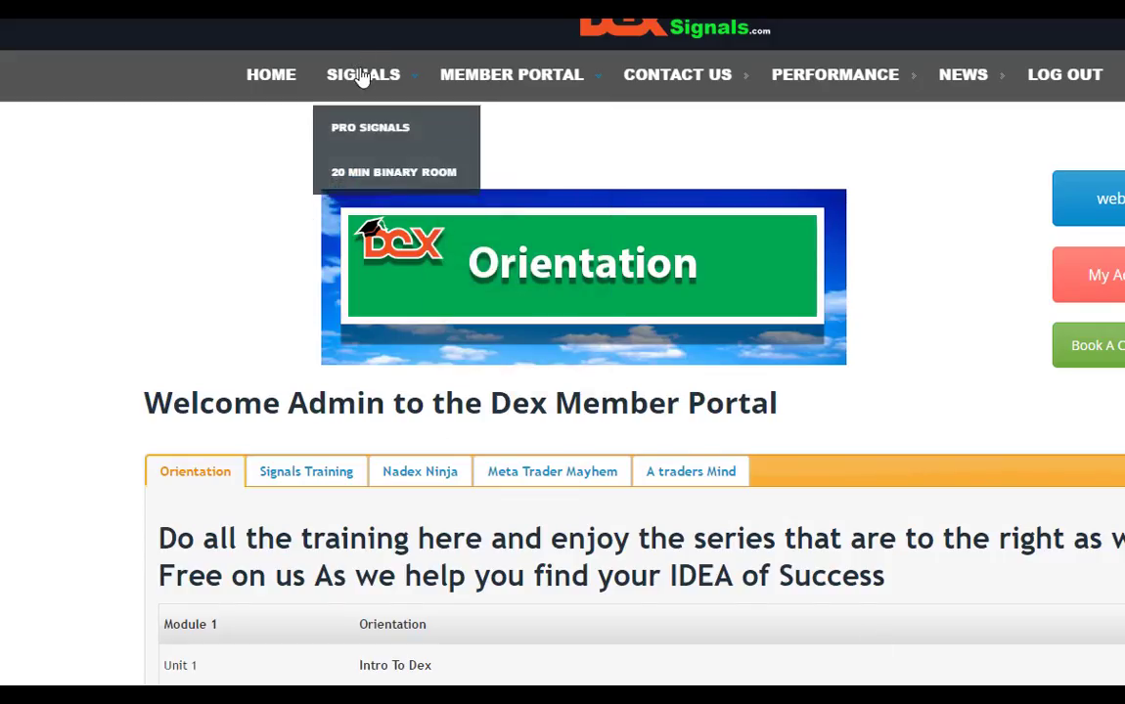
left_click(350, 134)
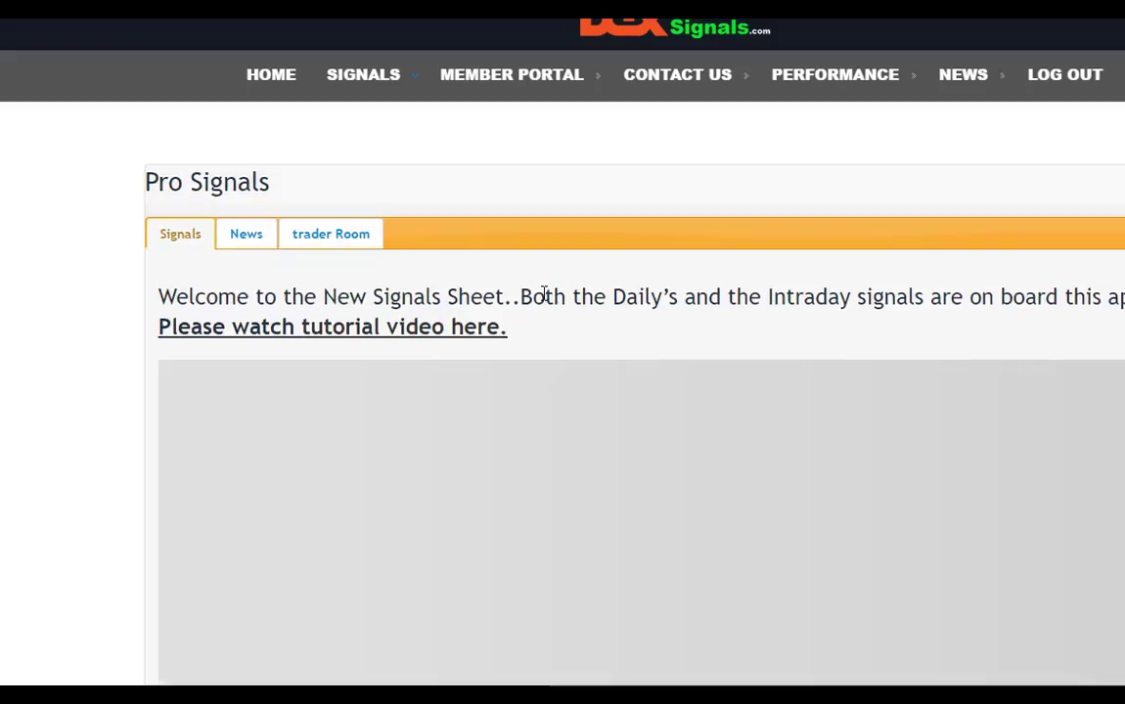
scroll(94, 314, "down", 1)
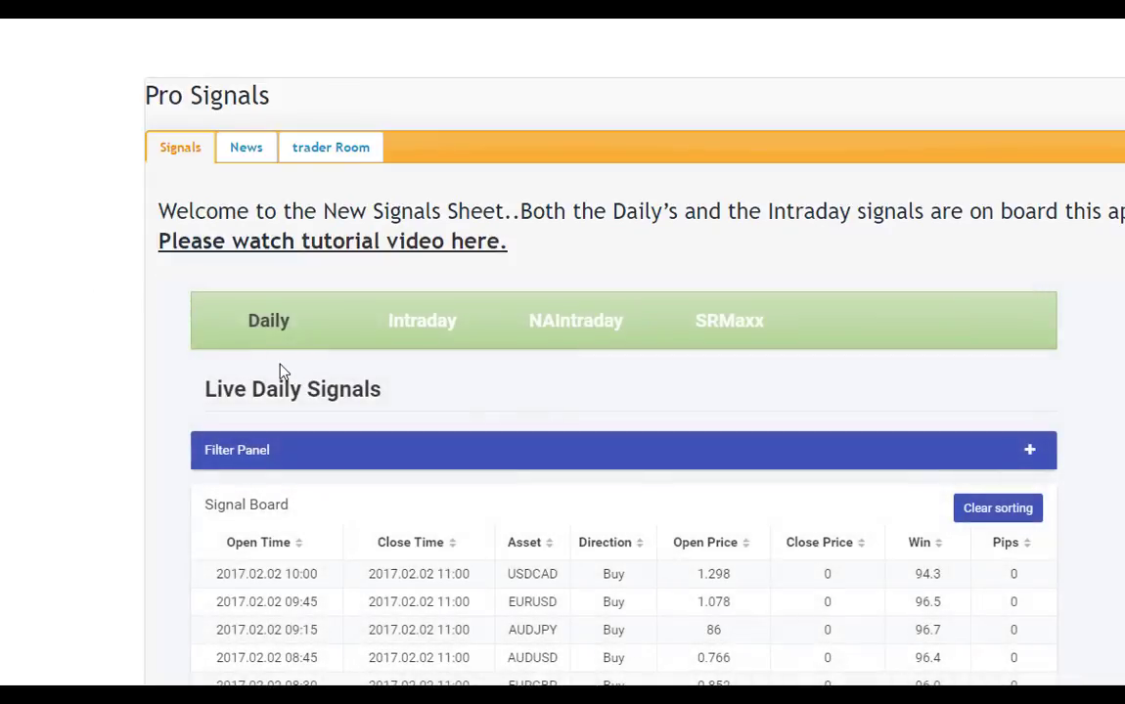
scroll(259, 357, "down", 1)
scroll(235, 338, "up", 1)
scroll(184, 437, "down", 3)
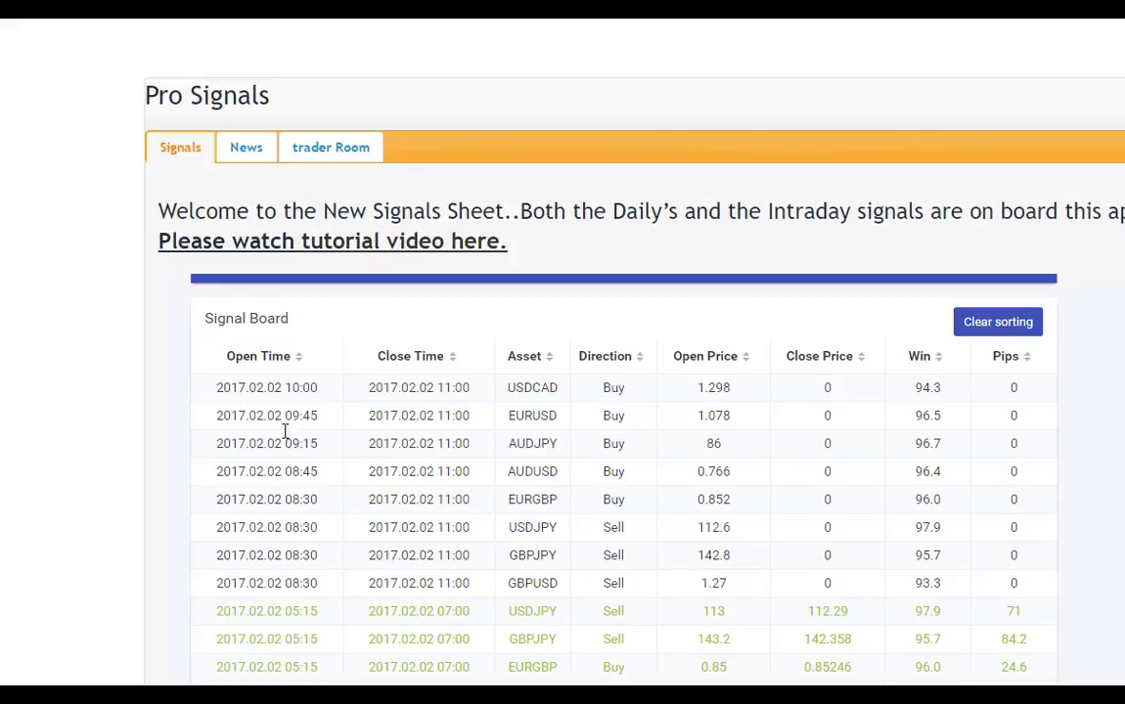
Switch the News calendar's time zone to Eastern Time (US & Canada)
left_click(248, 153)
scroll(321, 513, "down", 5)
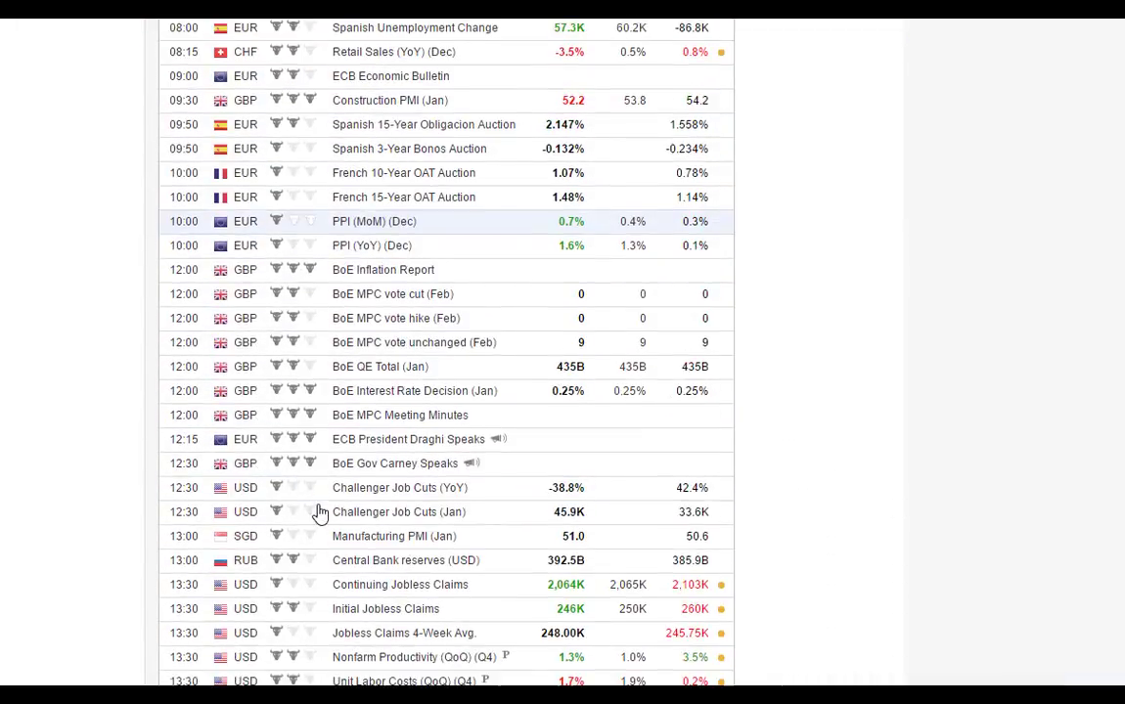
scroll(313, 513, "down", 3)
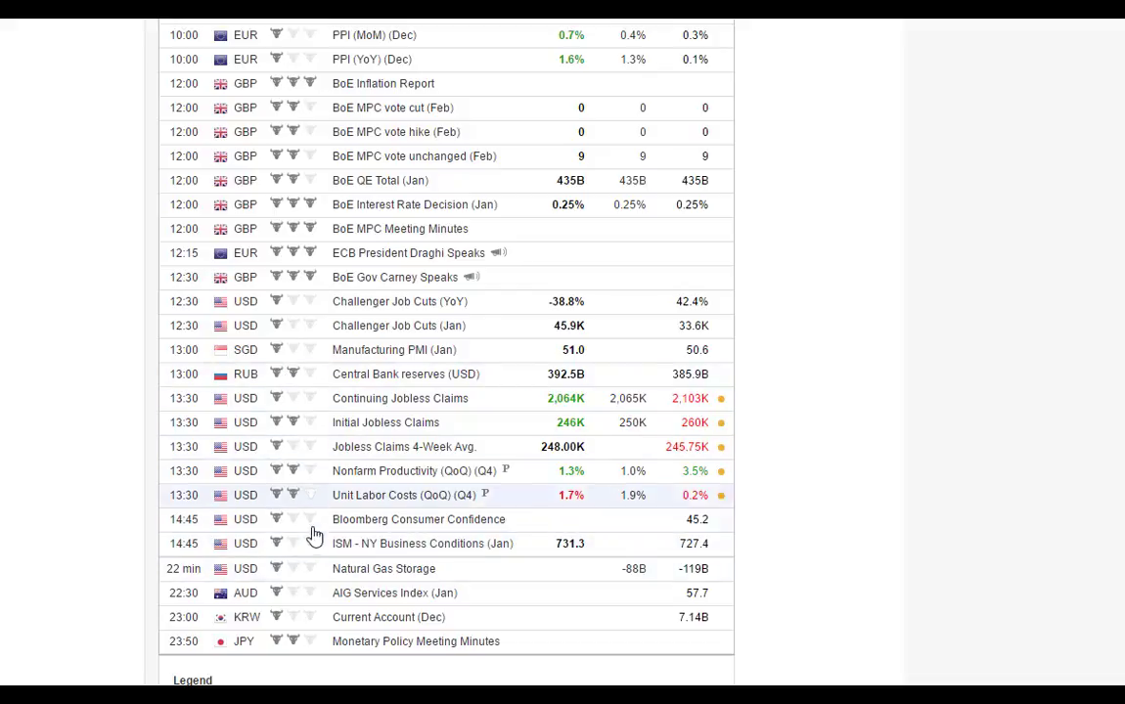
scroll(313, 536, "up", 10)
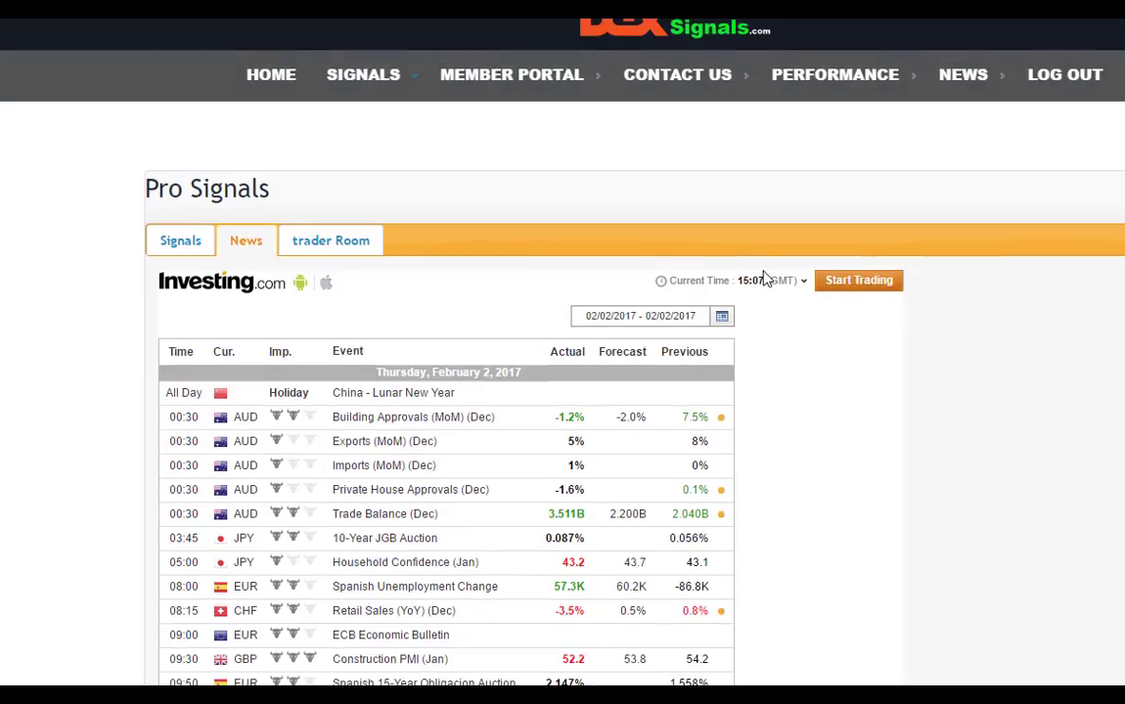
left_click(758, 281)
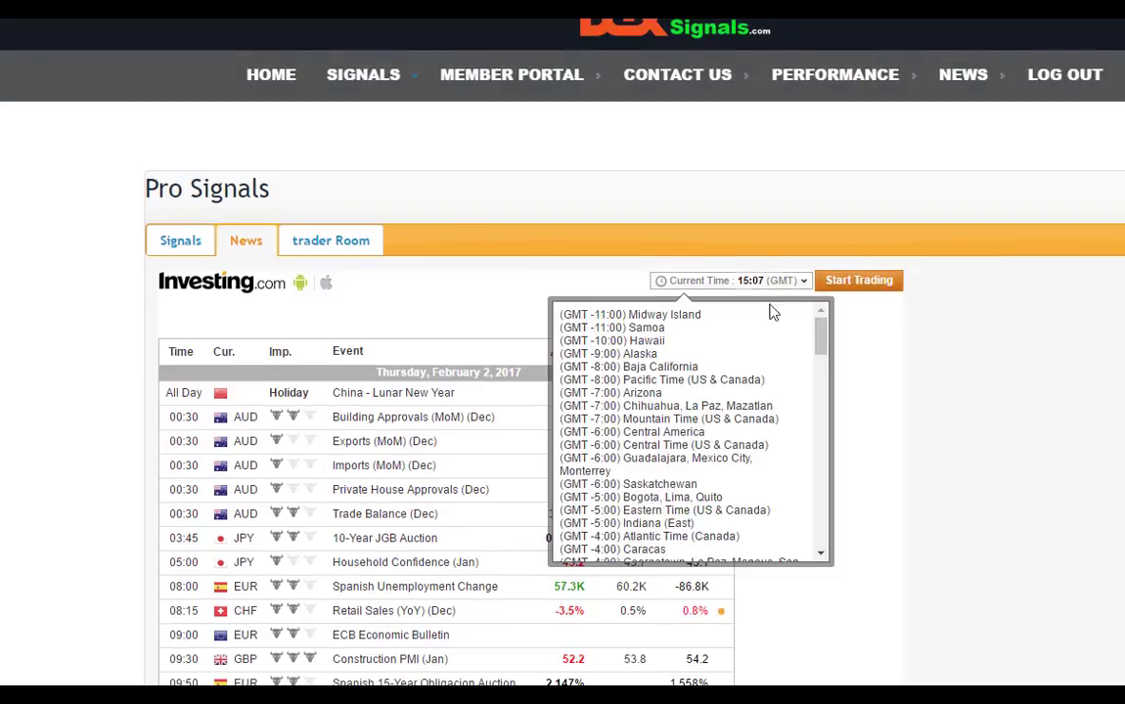
left_click(682, 512)
scroll(377, 495, "down", 10)
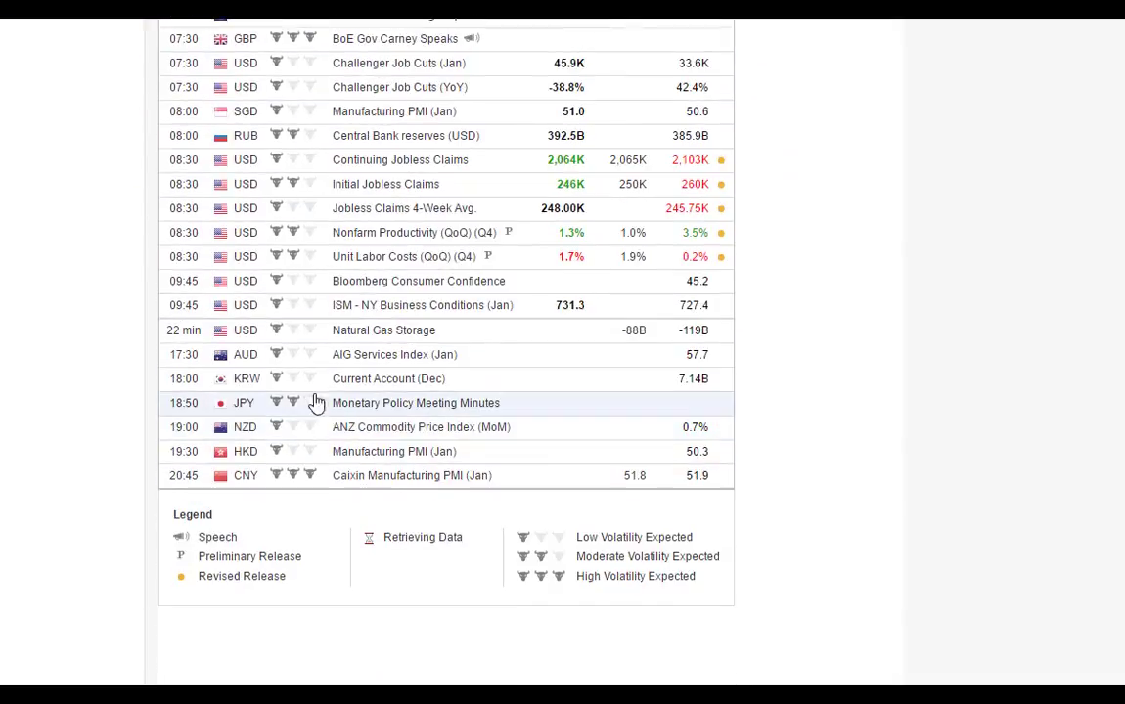
scroll(251, 328, "up", 1)
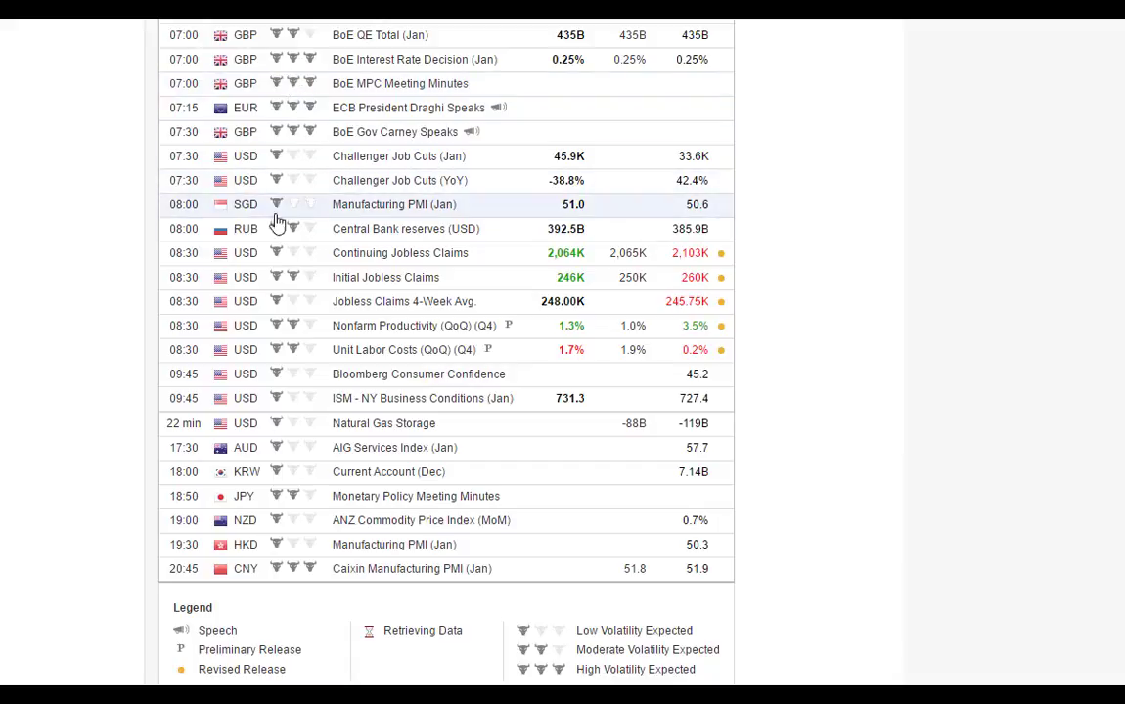
scroll(155, 352, "up", 5)
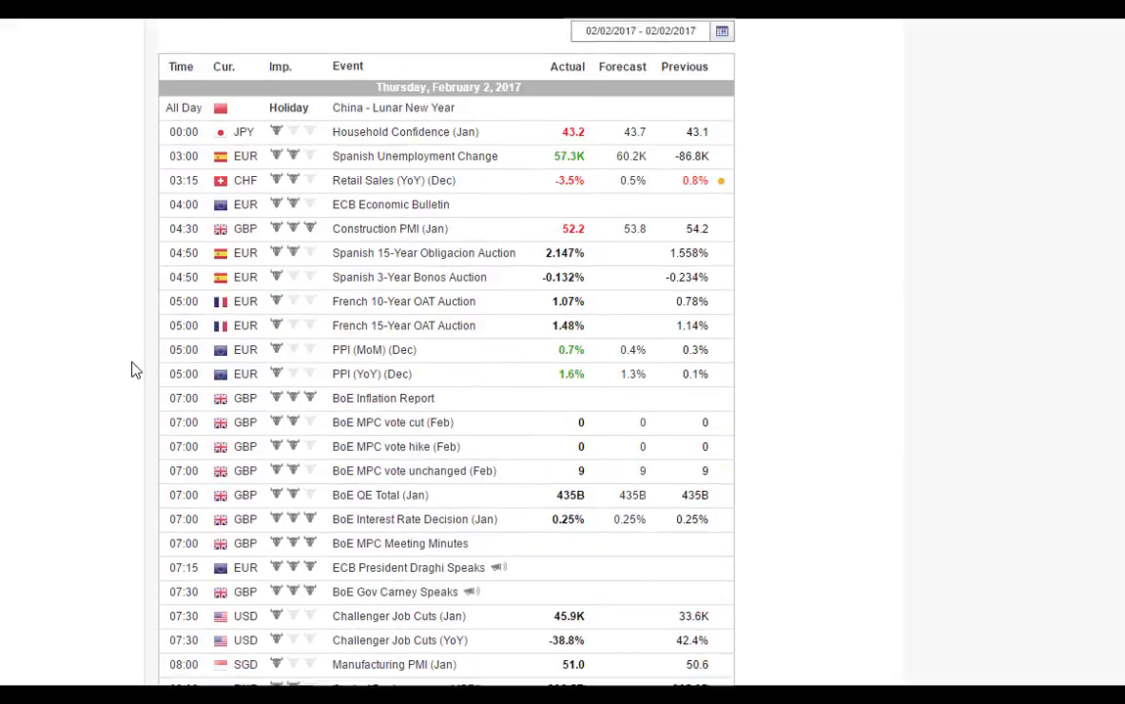
scroll(147, 367, "up", 2)
Return to the Live Daily Signals board and set it to 50 signals per page
left_click(159, 152)
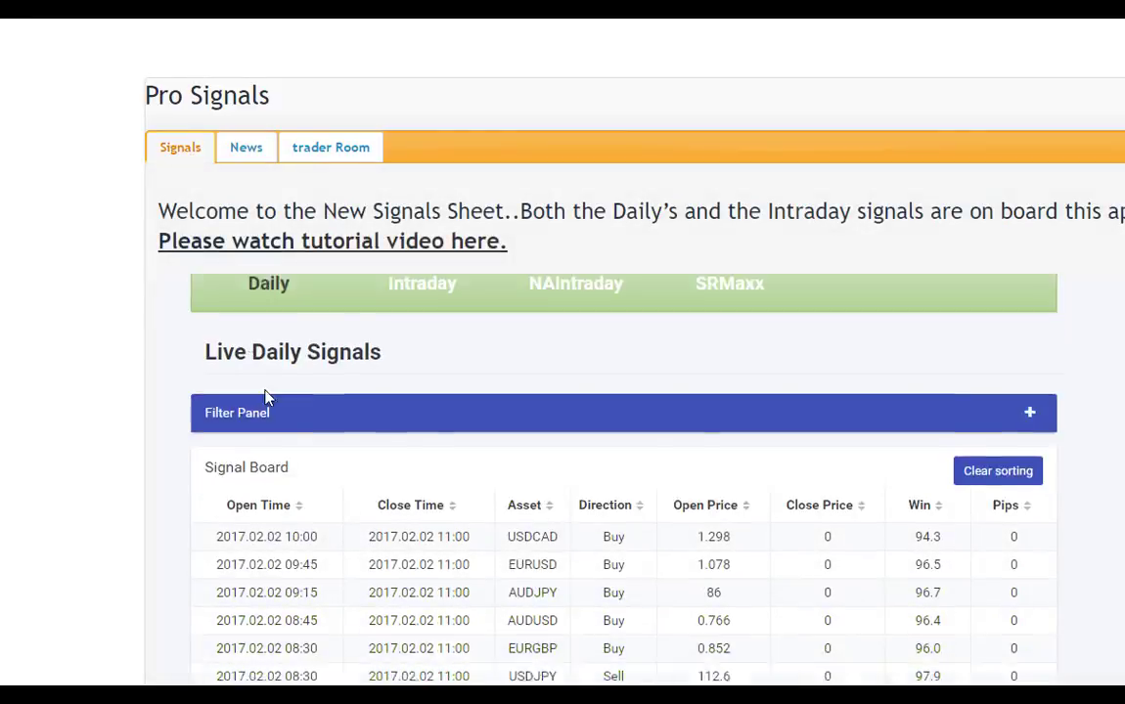
scroll(422, 439, "down", 6)
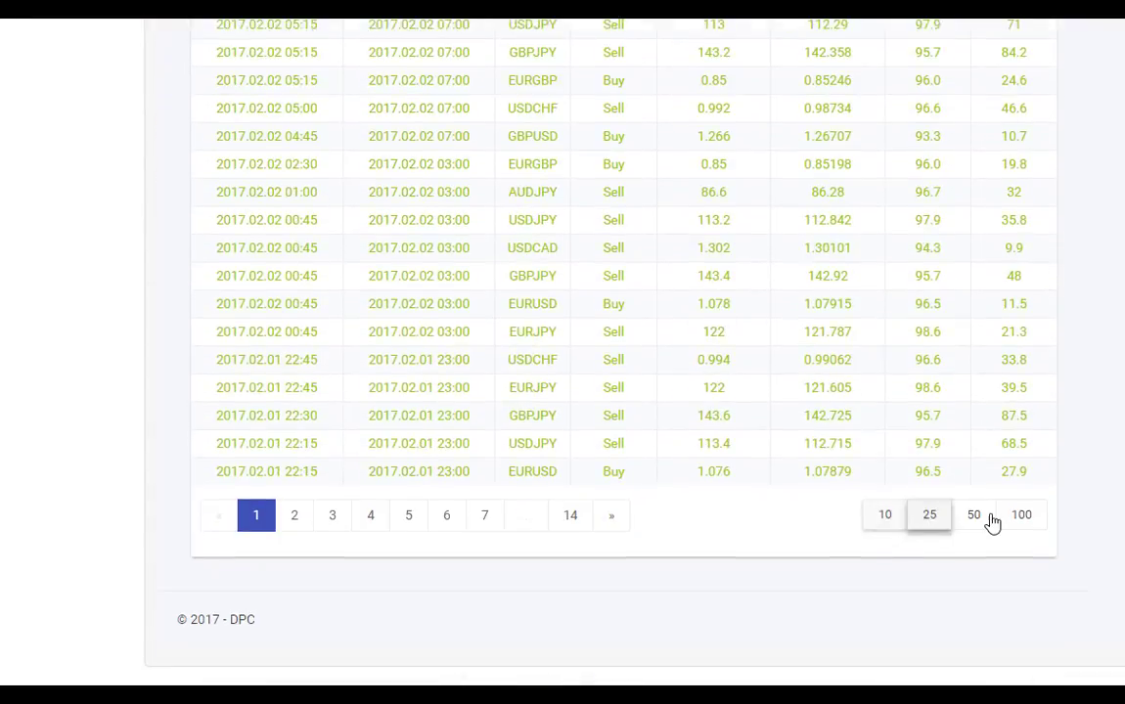
left_click(990, 518)
scroll(878, 465, "down", 5)
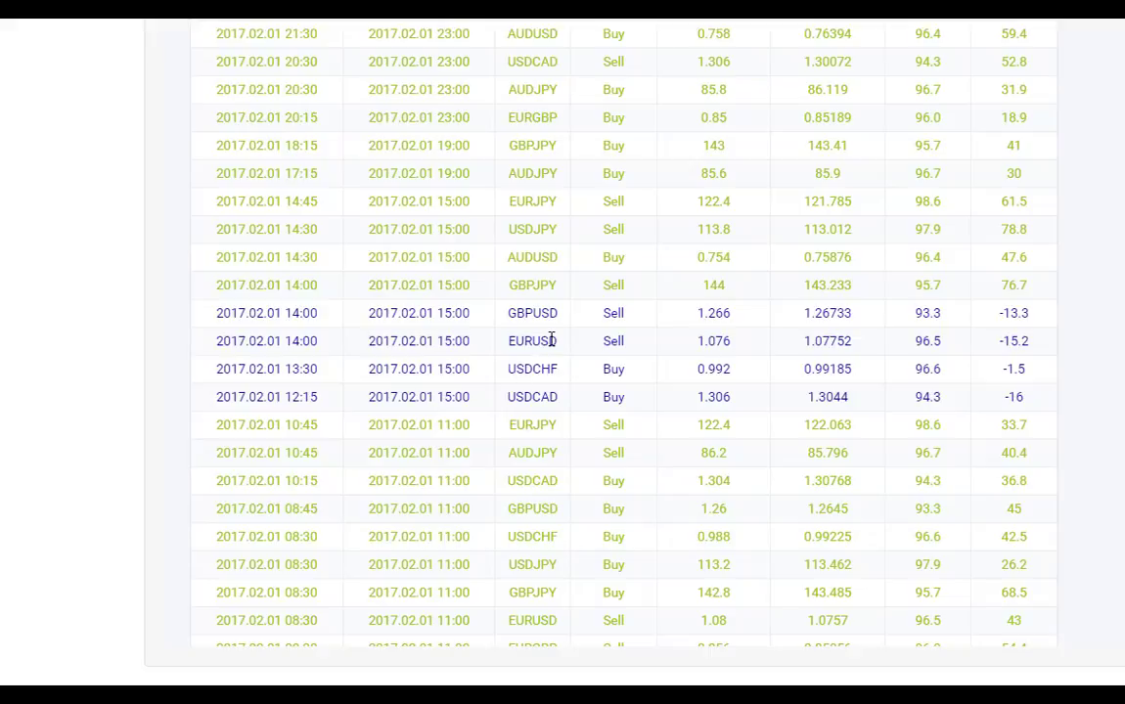
scroll(419, 341, "up", 1)
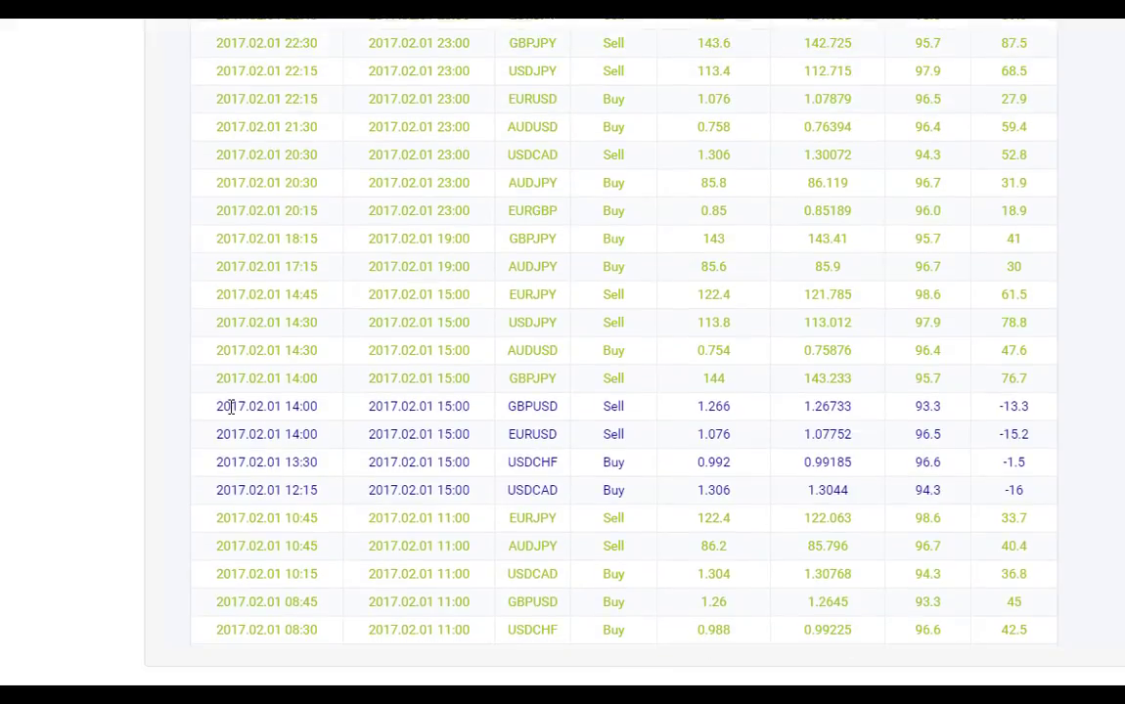
scroll(224, 405, "up", 8)
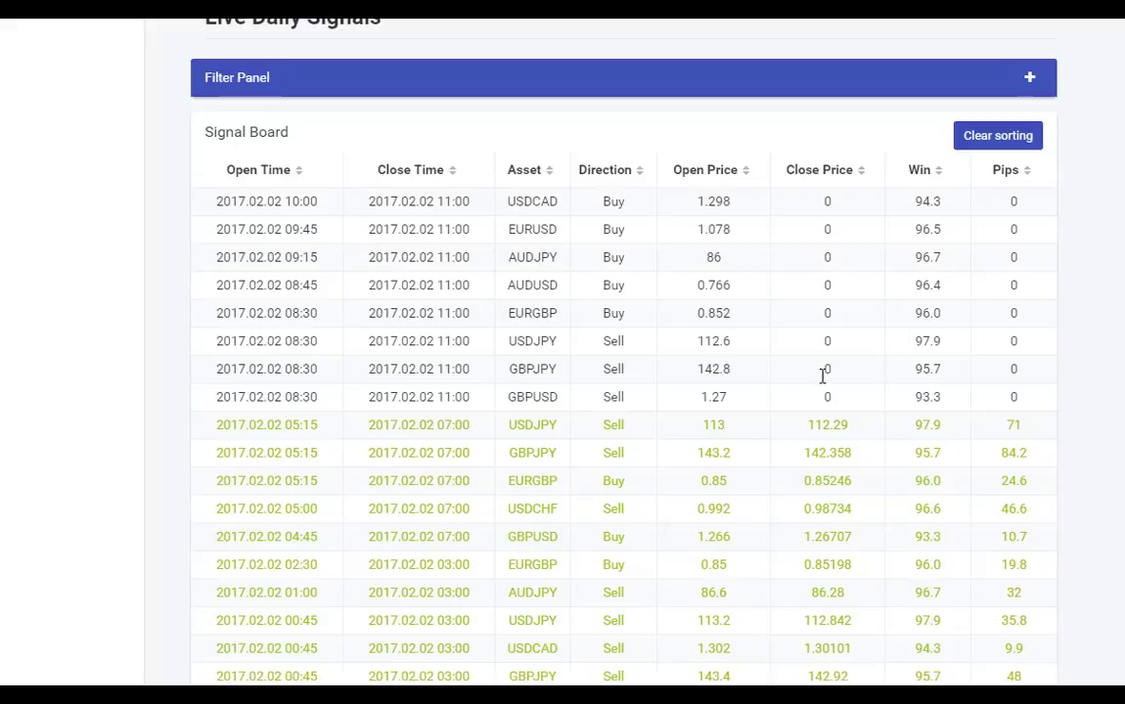
Highlight the Sell direction and 112.6 price in the USDJPY row of the Signal Board
scroll(879, 447, "down", 1)
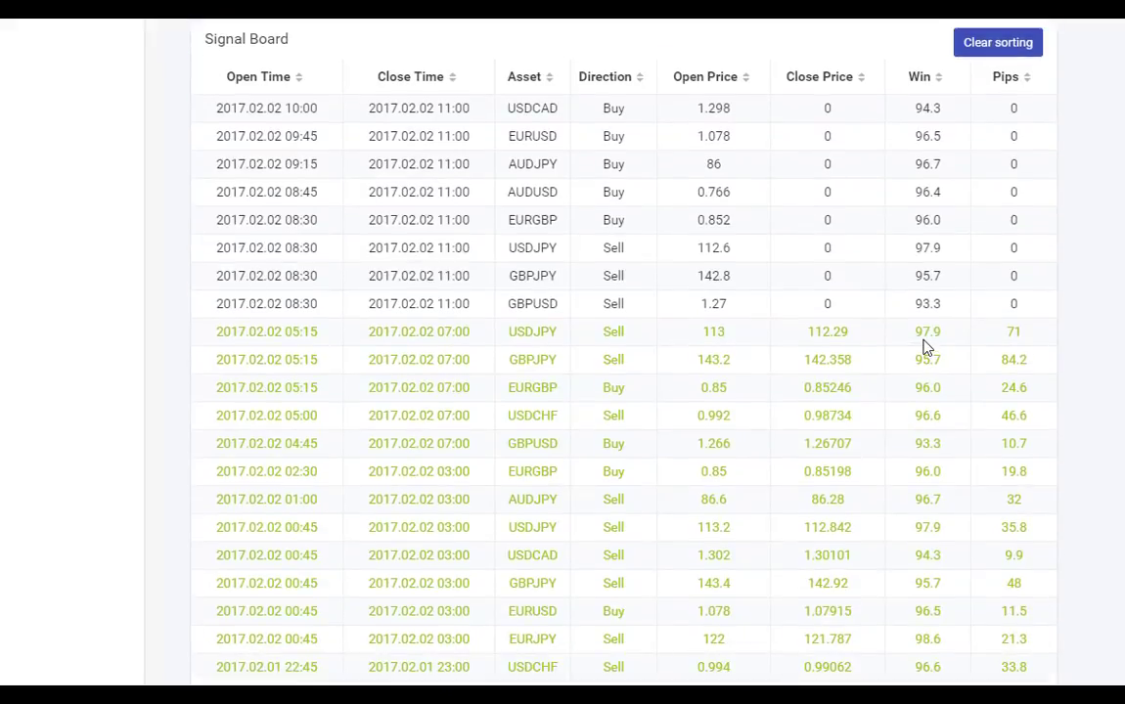
scroll(235, 207, "up", 1)
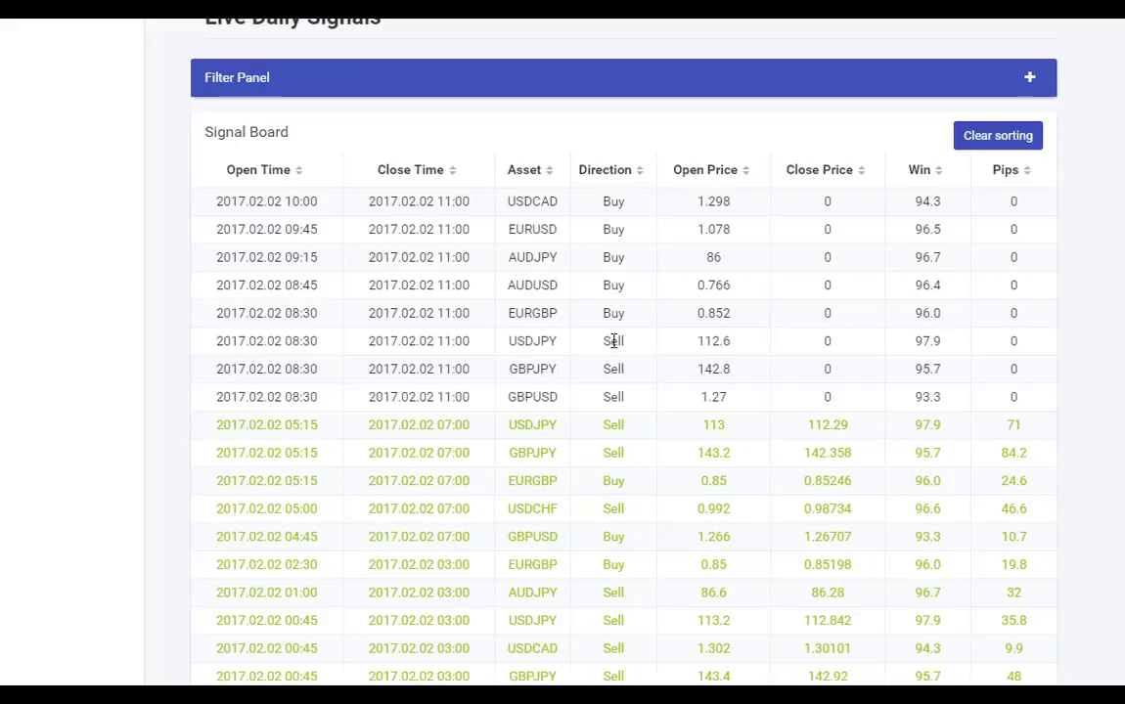
left_click_drag(749, 341, 612, 344)
Expand USD/JPY under Forex Binaries in Nadex's Finder panel
left_click(545, 343)
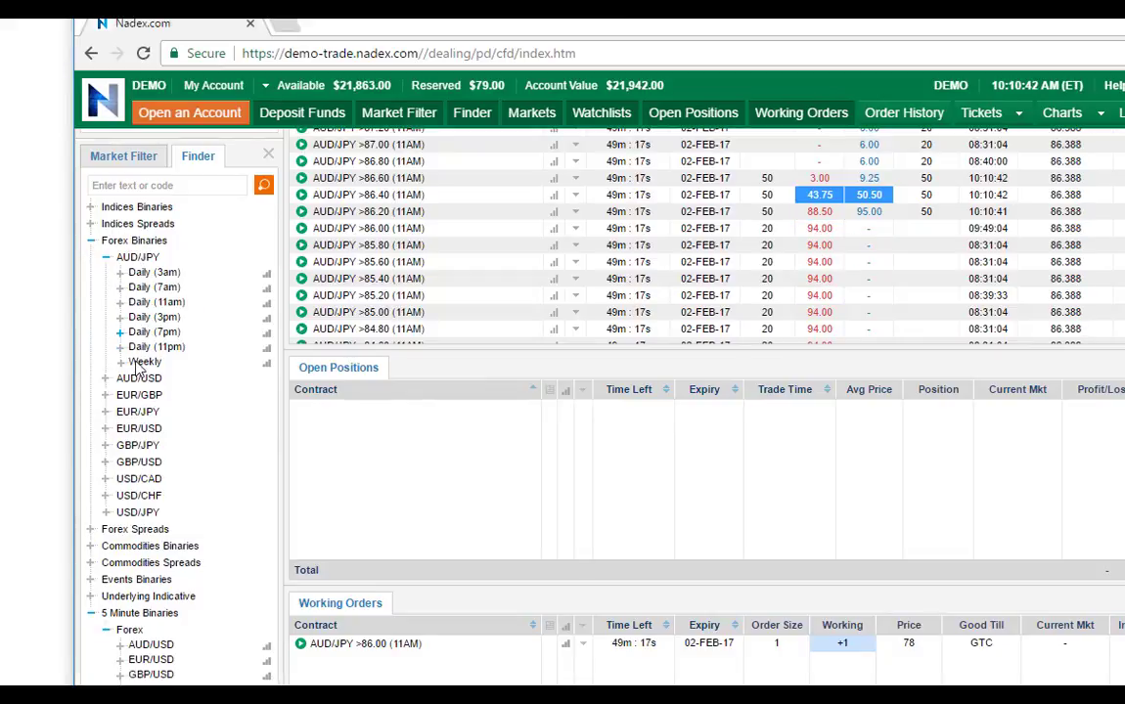
left_click(138, 512)
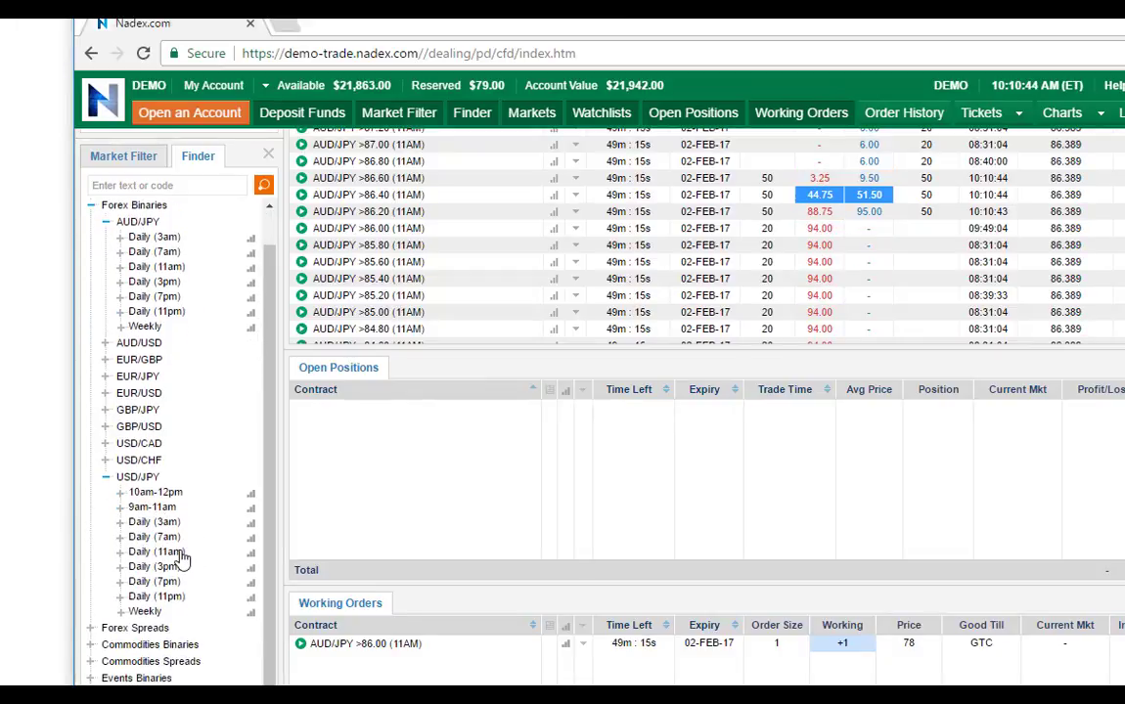
Load the USD/JPY Daily (11am) markets and scroll to the >112.60 strike
left_click(170, 554)
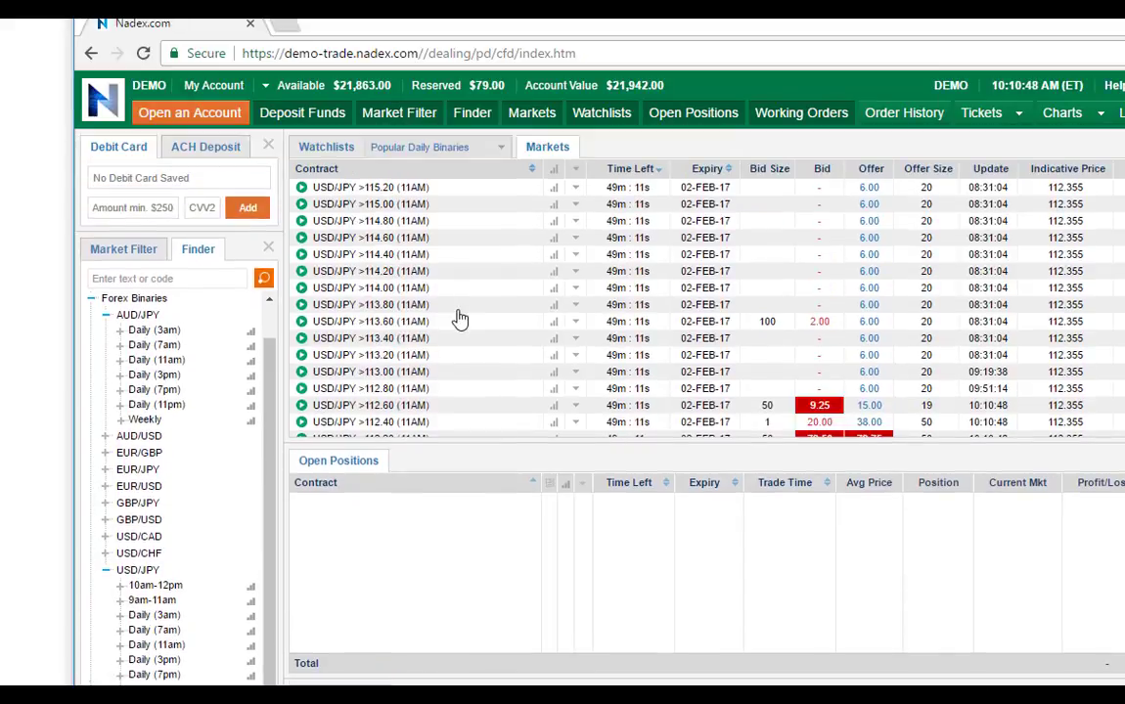
scroll(430, 321, "down", 2)
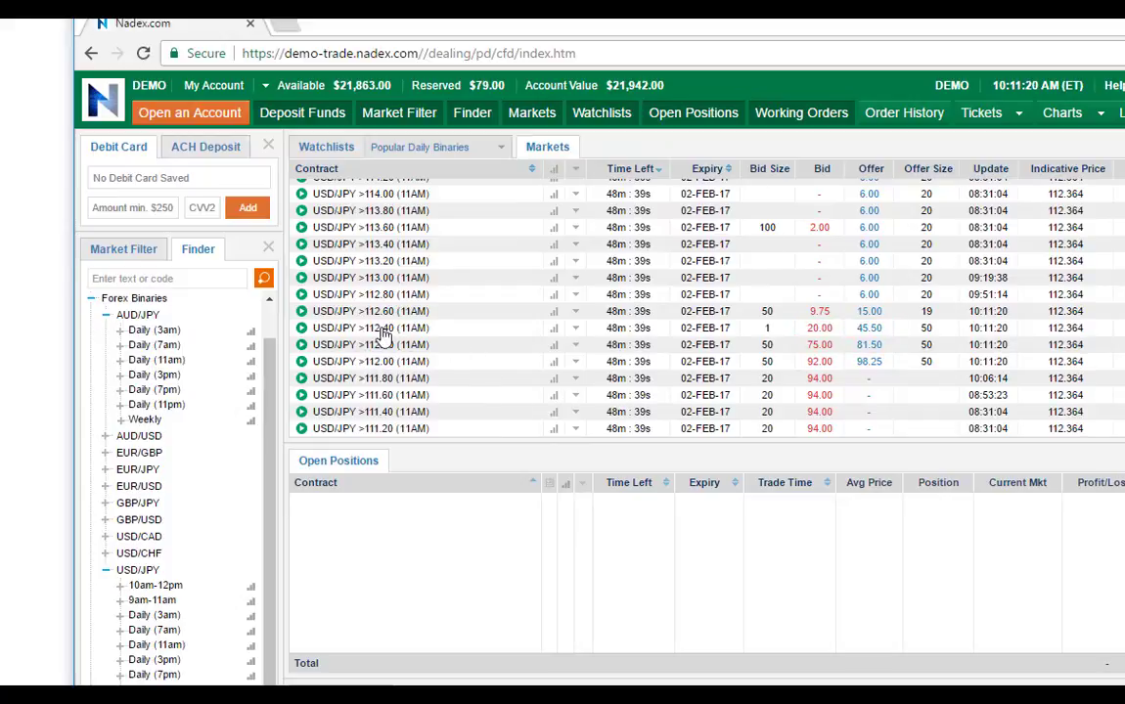
Sell 1 USD/JPY >112.60 (11AM) contract at a limit price of 22 and dismiss the confirmation
left_click(818, 312)
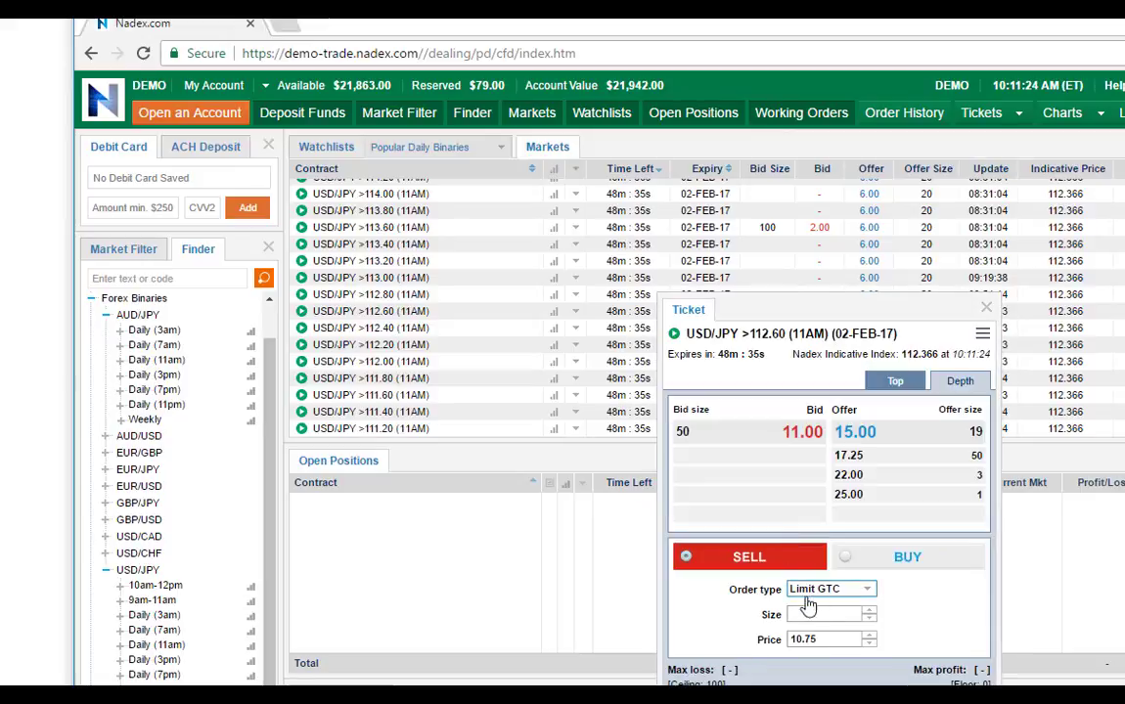
left_click(816, 614)
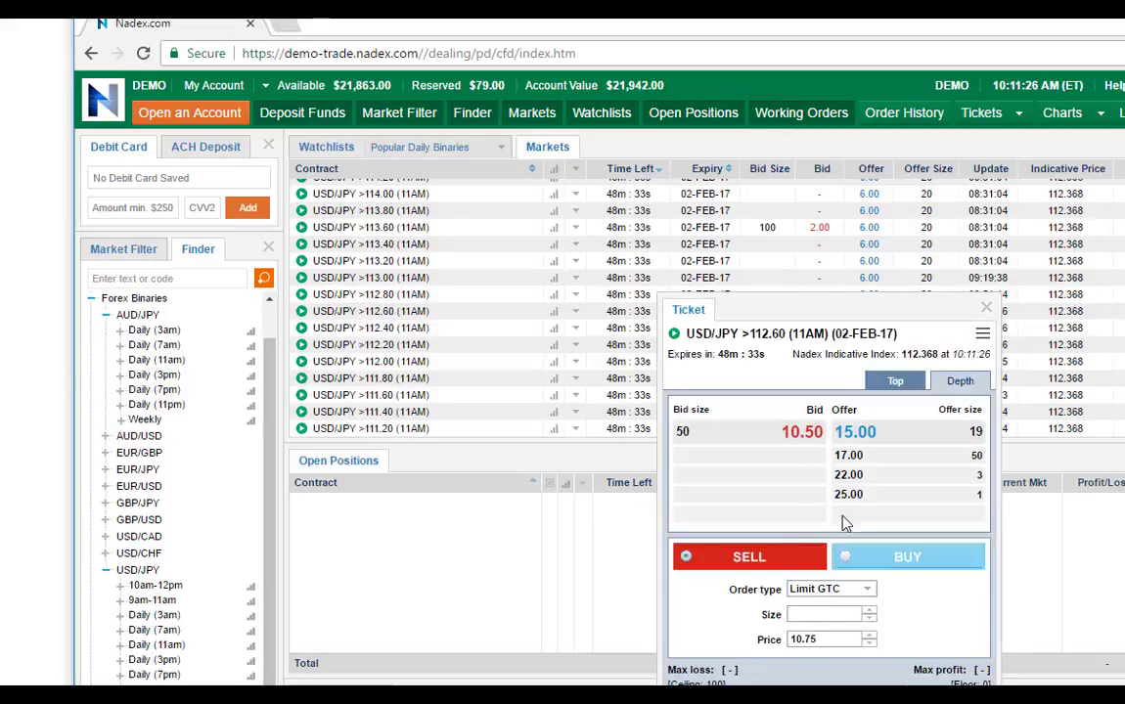
left_click_drag(833, 306, 646, 171)
left_click(634, 480)
type("1")
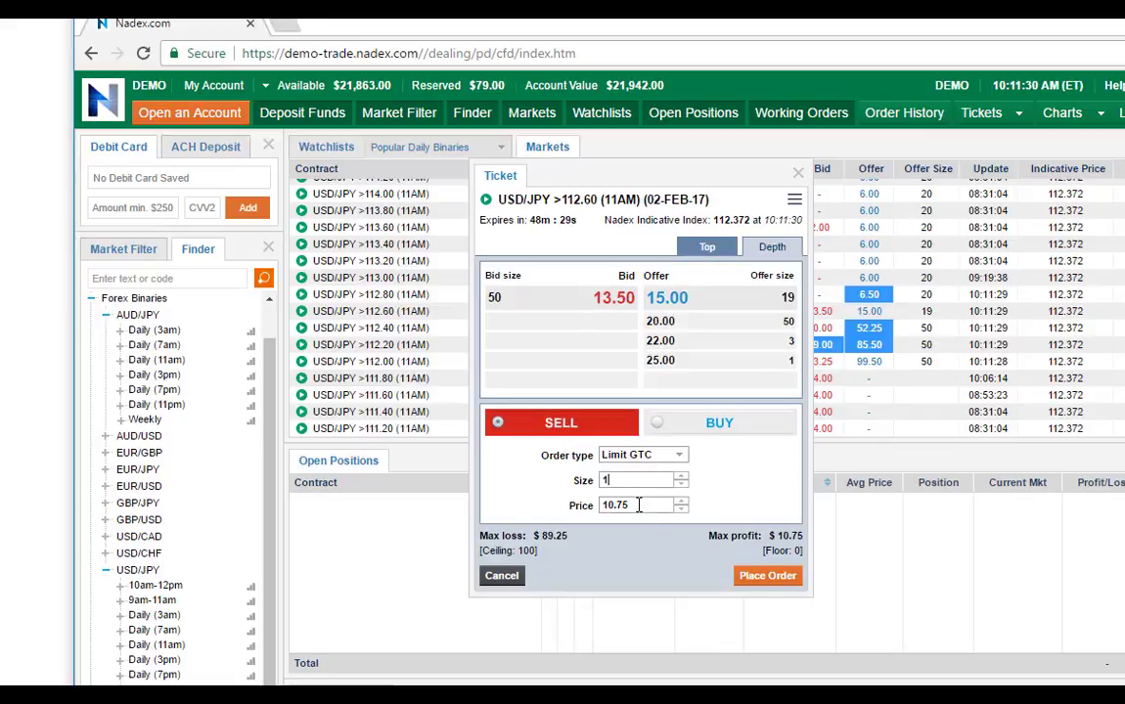
left_click(637, 504)
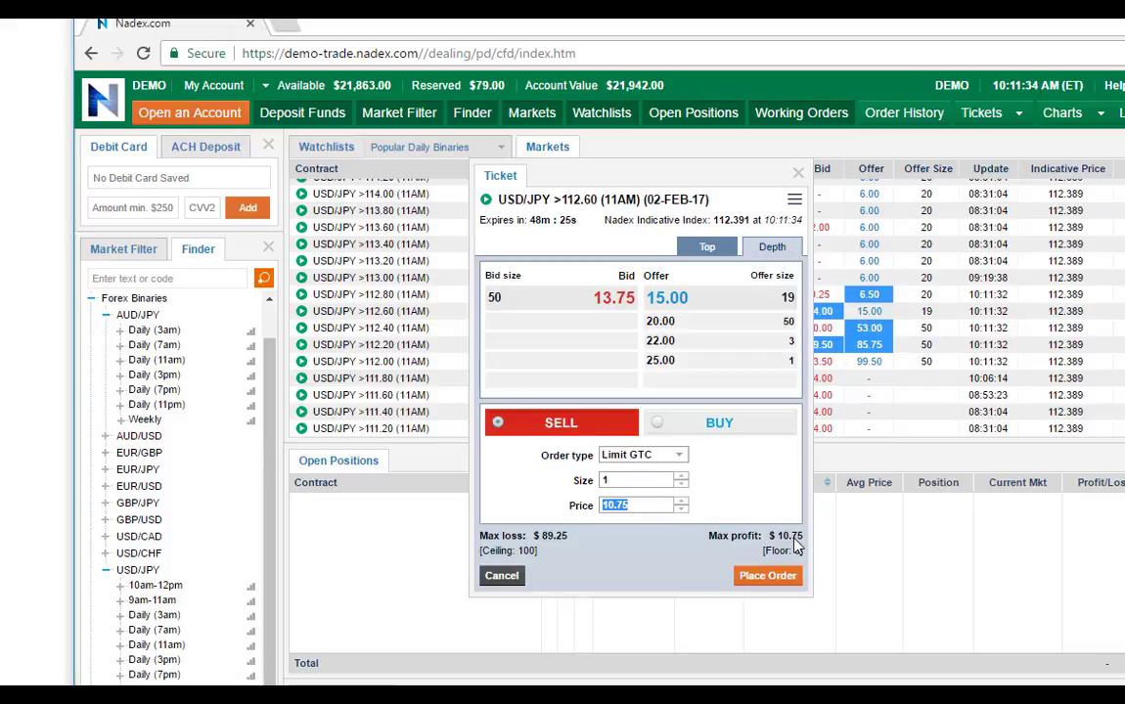
type("22")
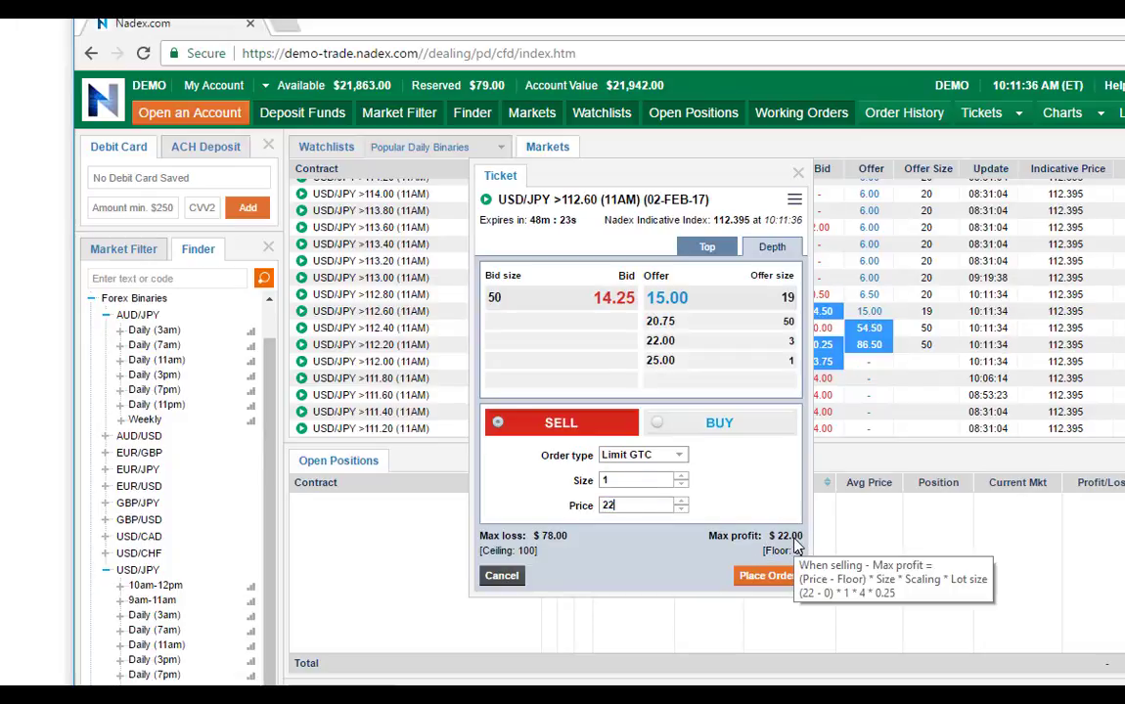
left_click(756, 579)
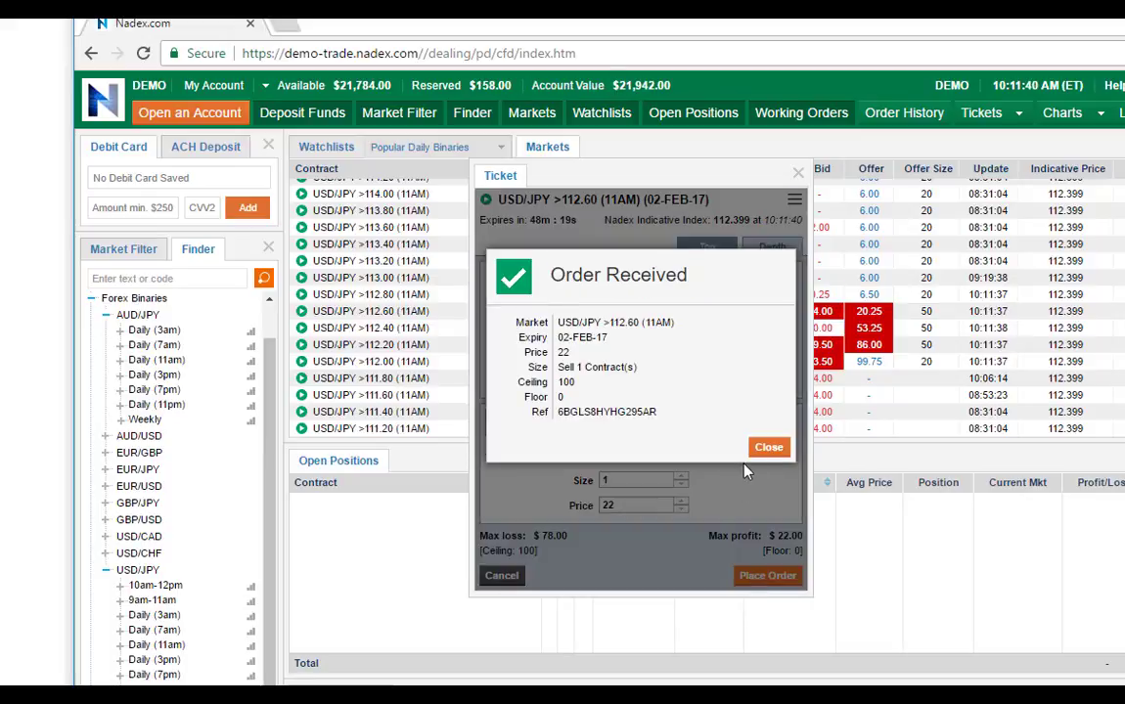
left_click(770, 447)
scroll(469, 577, "down", 2)
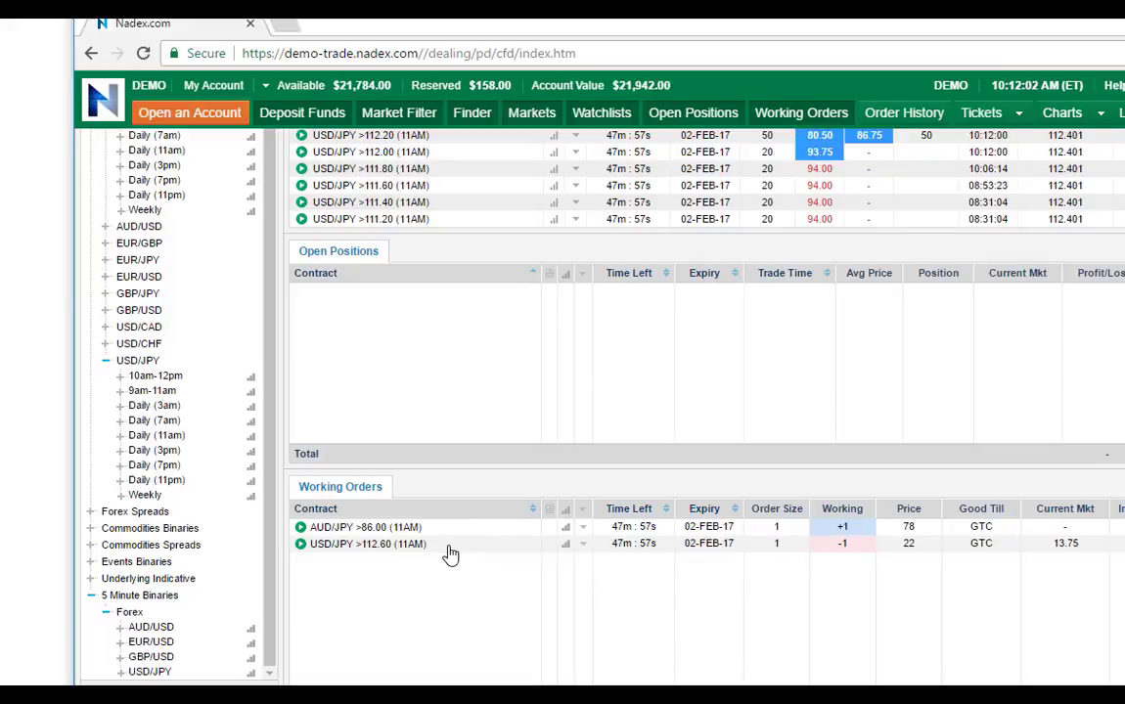
scroll(477, 552, "up", 3)
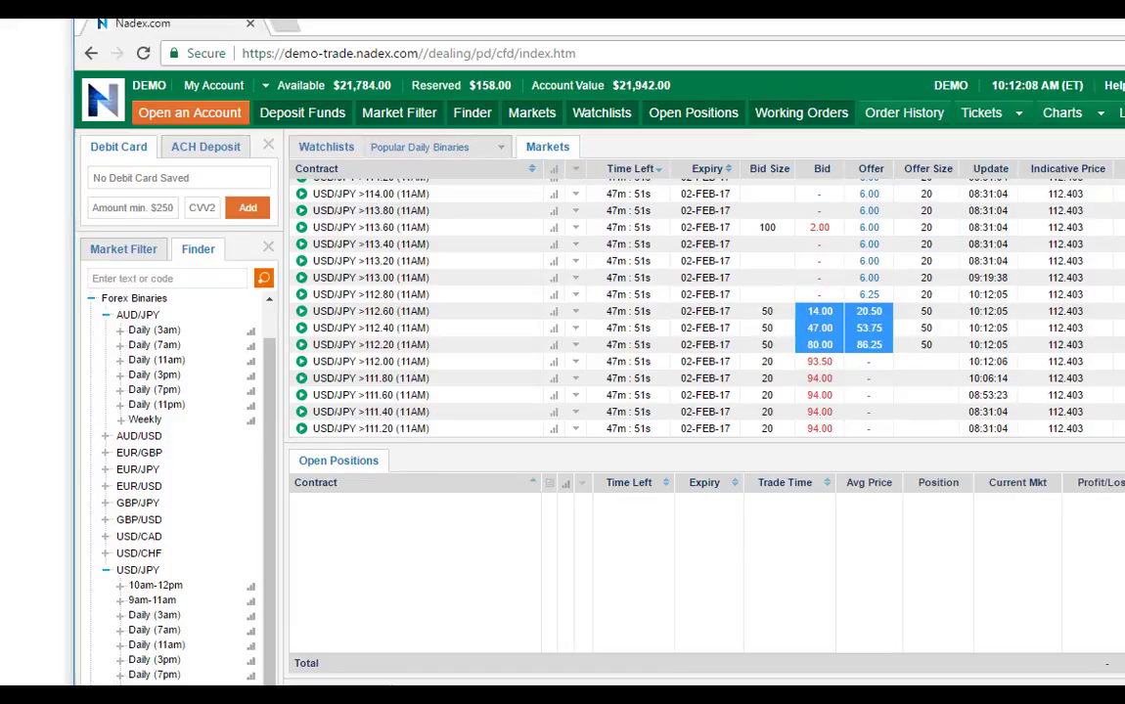
scroll(406, 580, "down", 3)
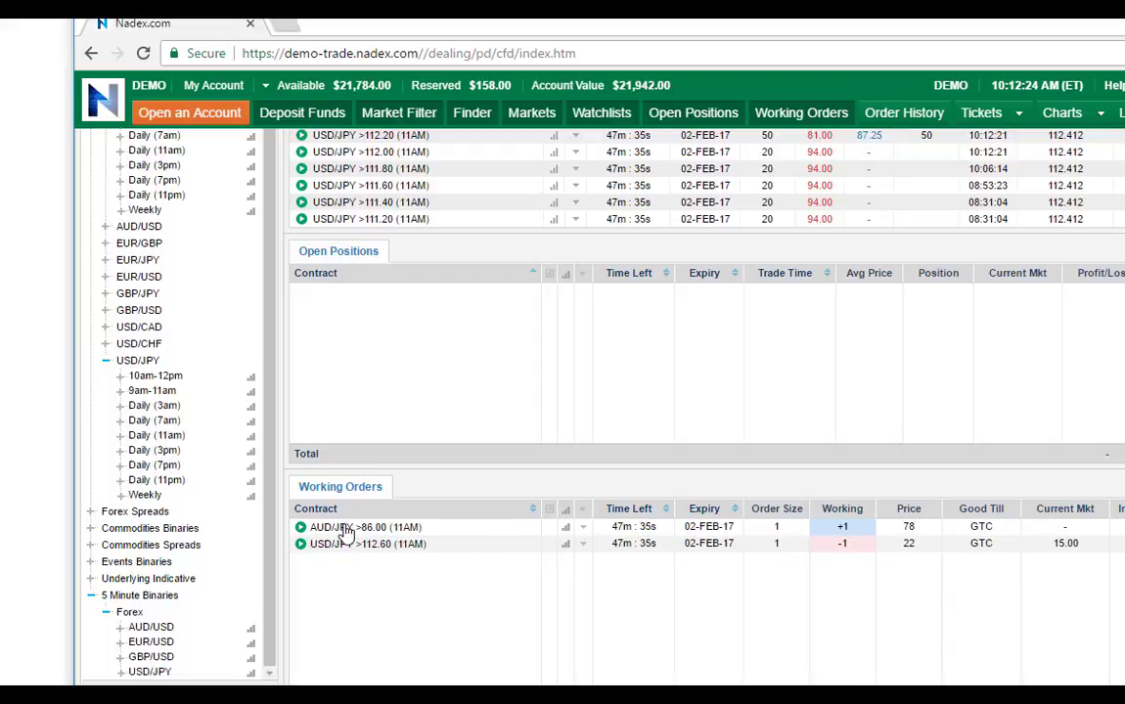
Delete the remainder of the AUD/JPY >86.00 (11AM) working order and close its ticket
left_click(345, 528)
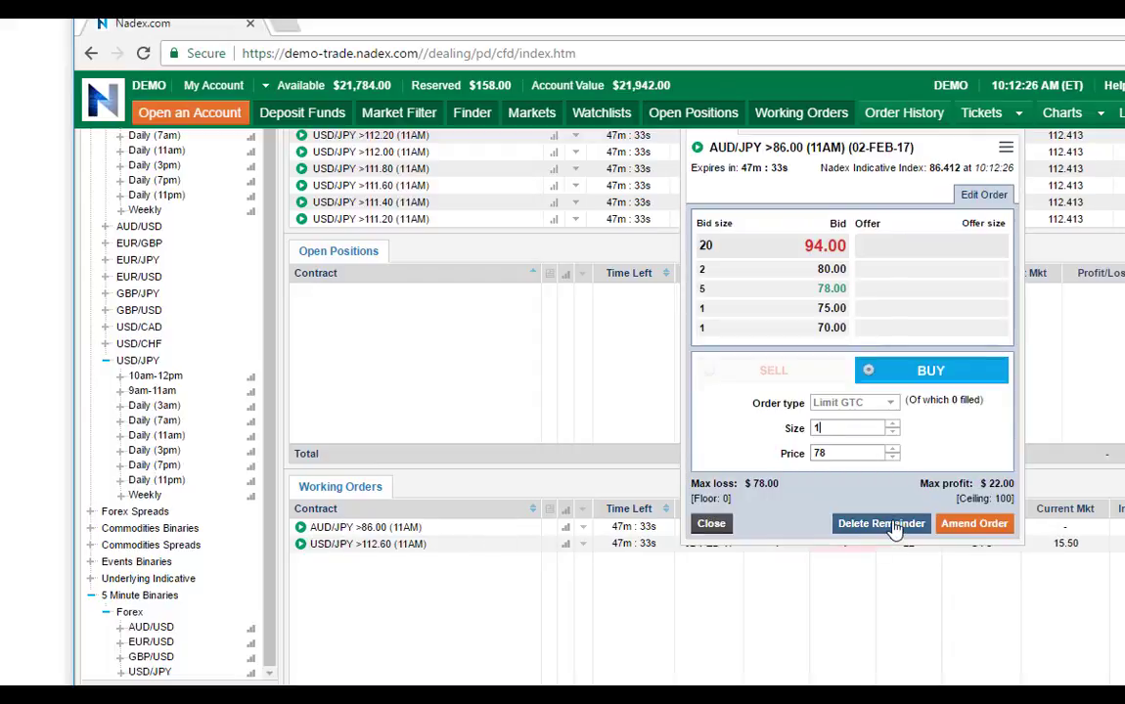
left_click(893, 525)
left_click(981, 399)
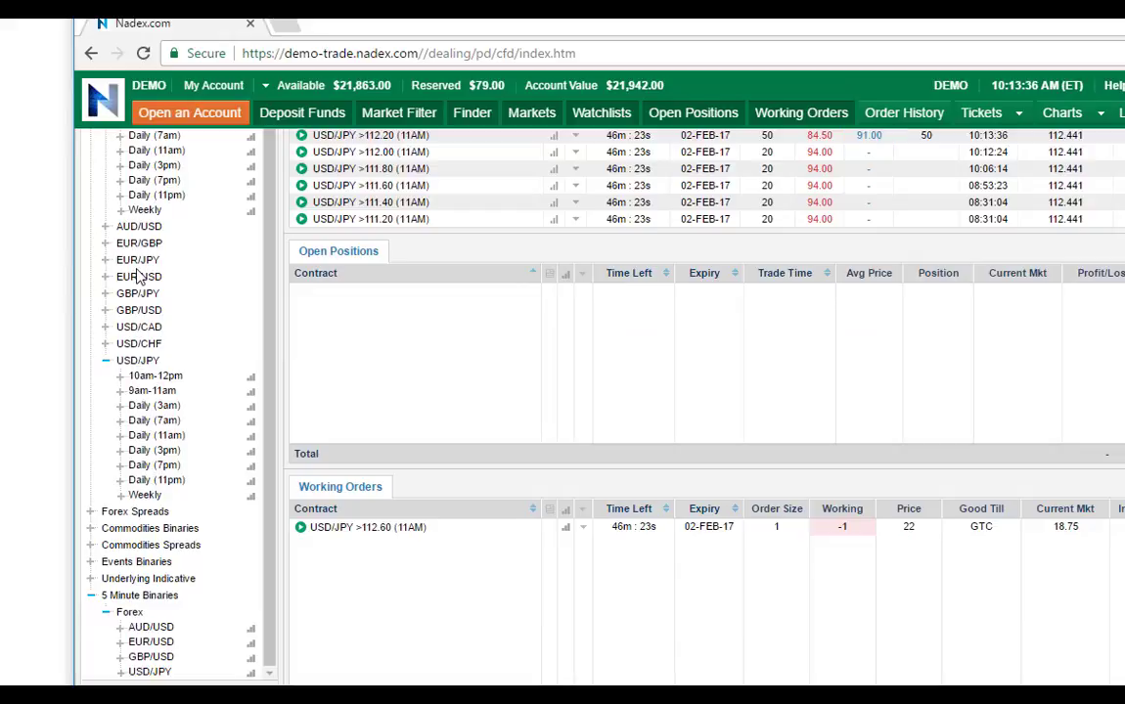
Expand EUR/GBP in the Finder and load its Daily (11am) contracts
left_click(145, 297)
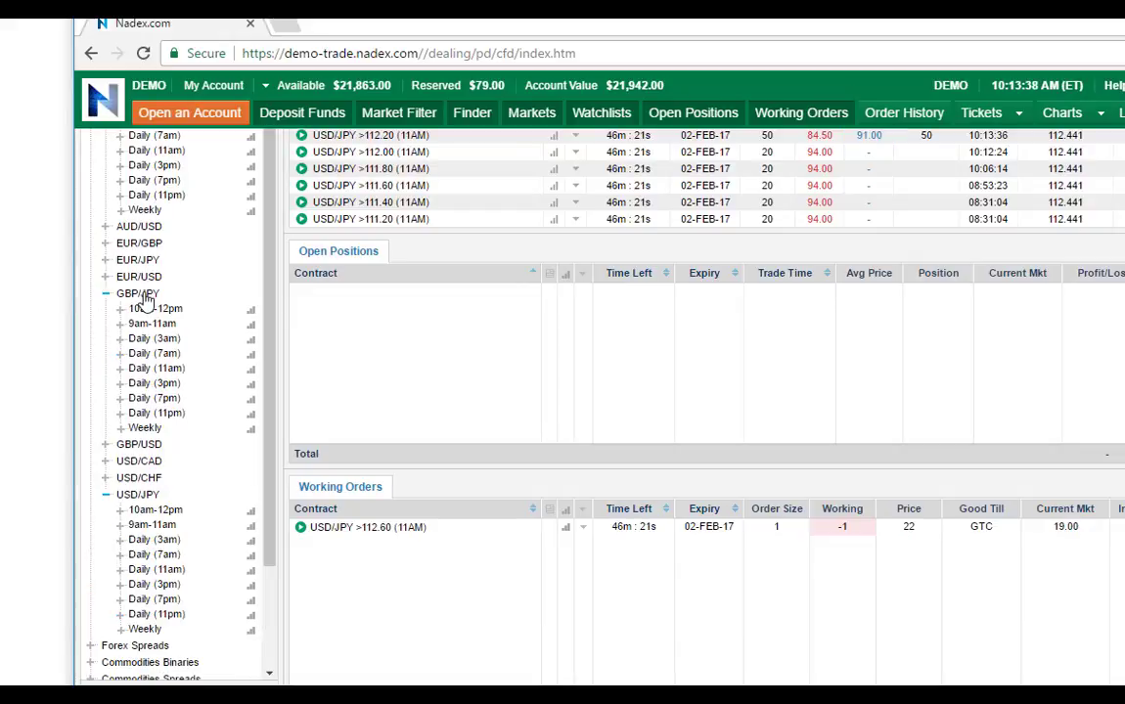
left_click(152, 296)
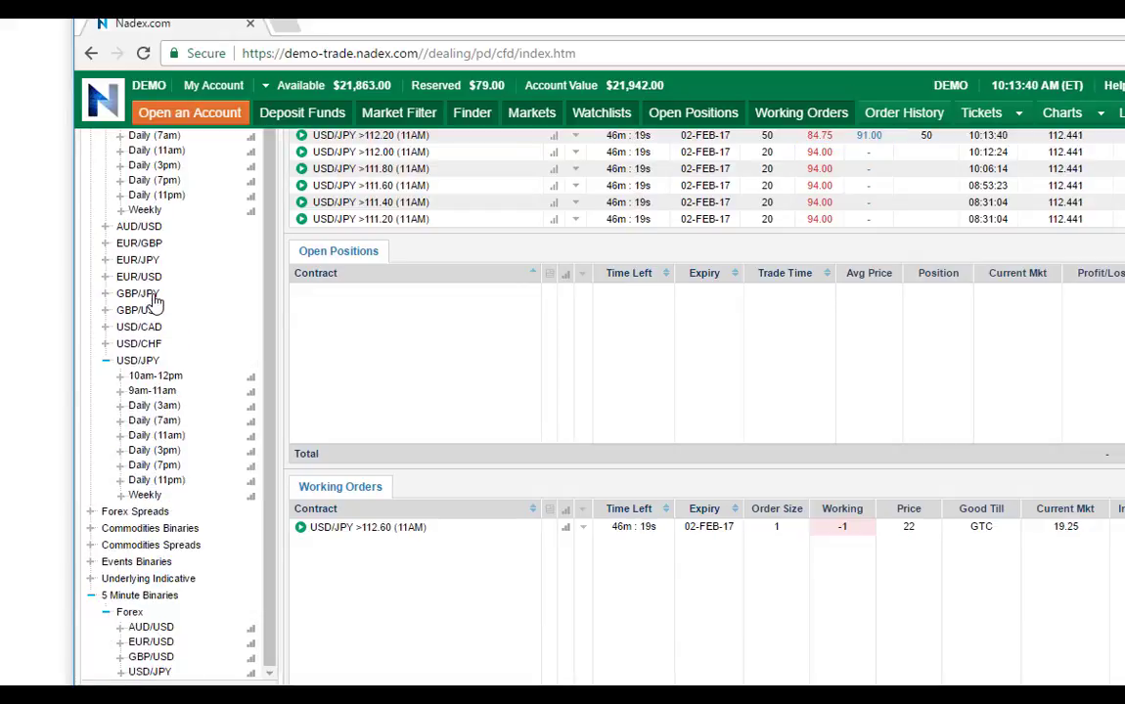
left_click(140, 244)
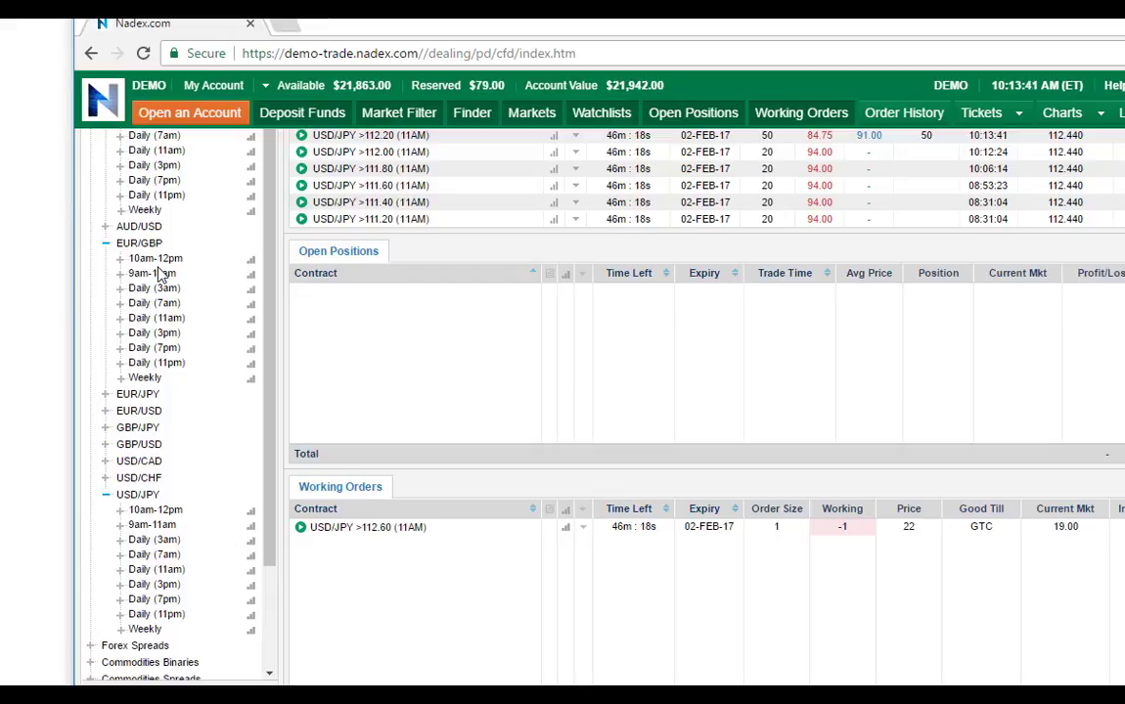
left_click(161, 320)
scroll(510, 417, "up", 3)
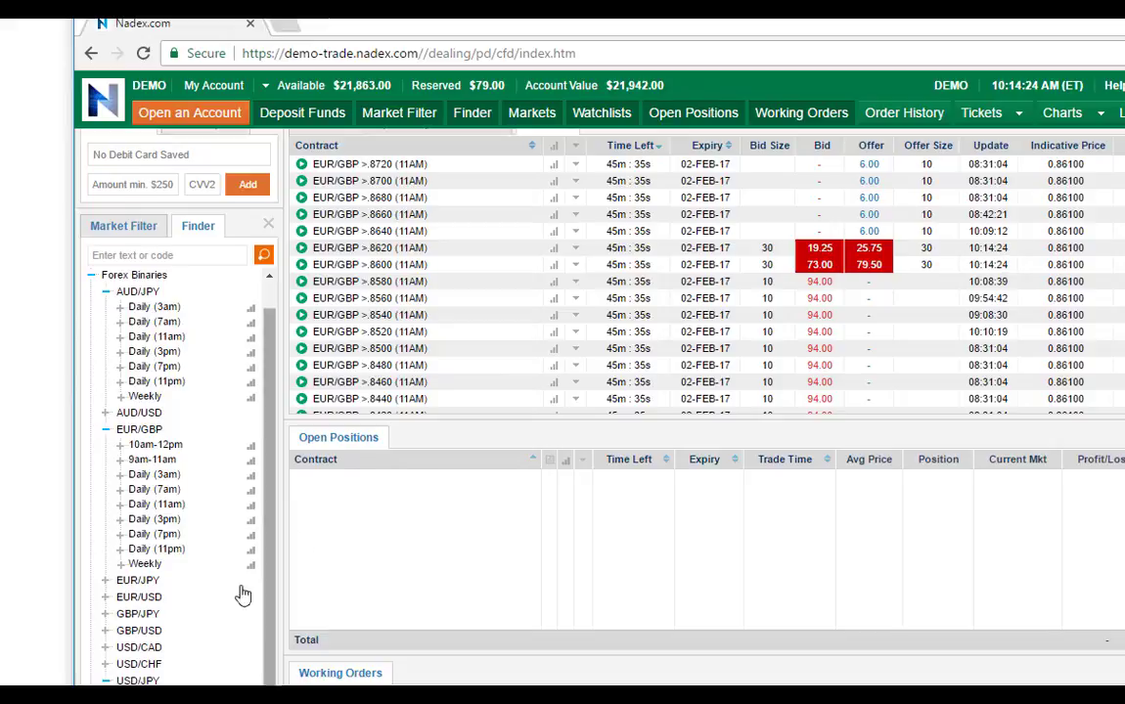
Scroll between the markets grid and Open Positions to watch the USD/JPY sell at 22 fill
scroll(342, 541, "down", 3)
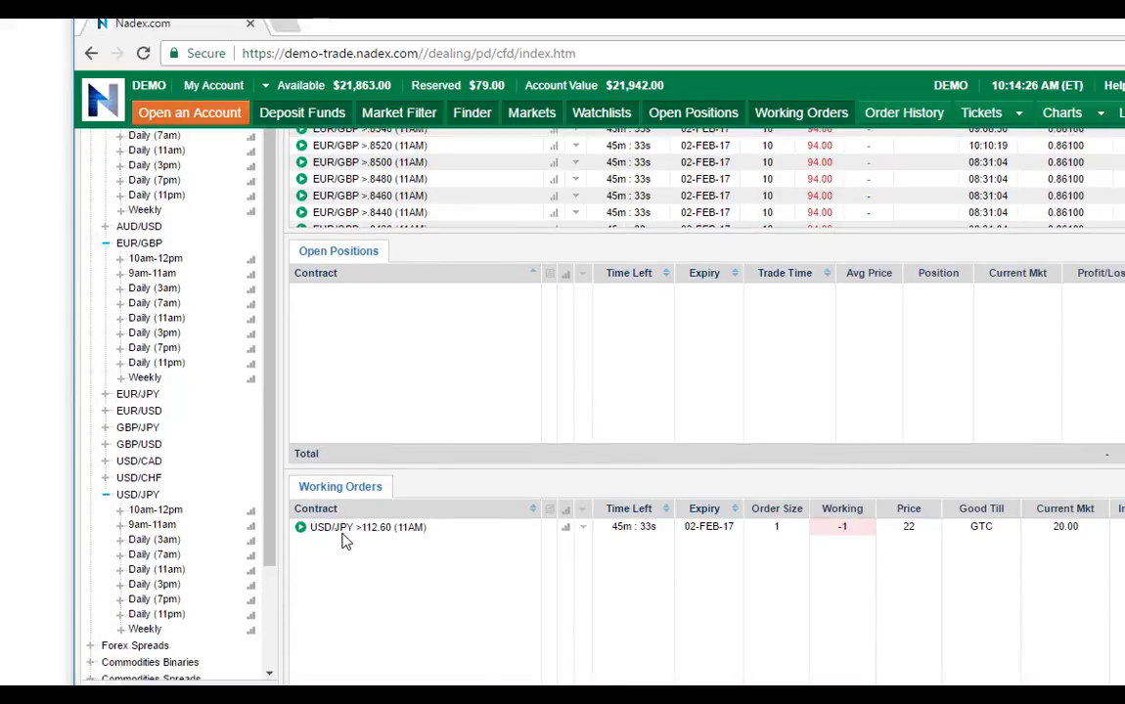
scroll(267, 412, "up", 3)
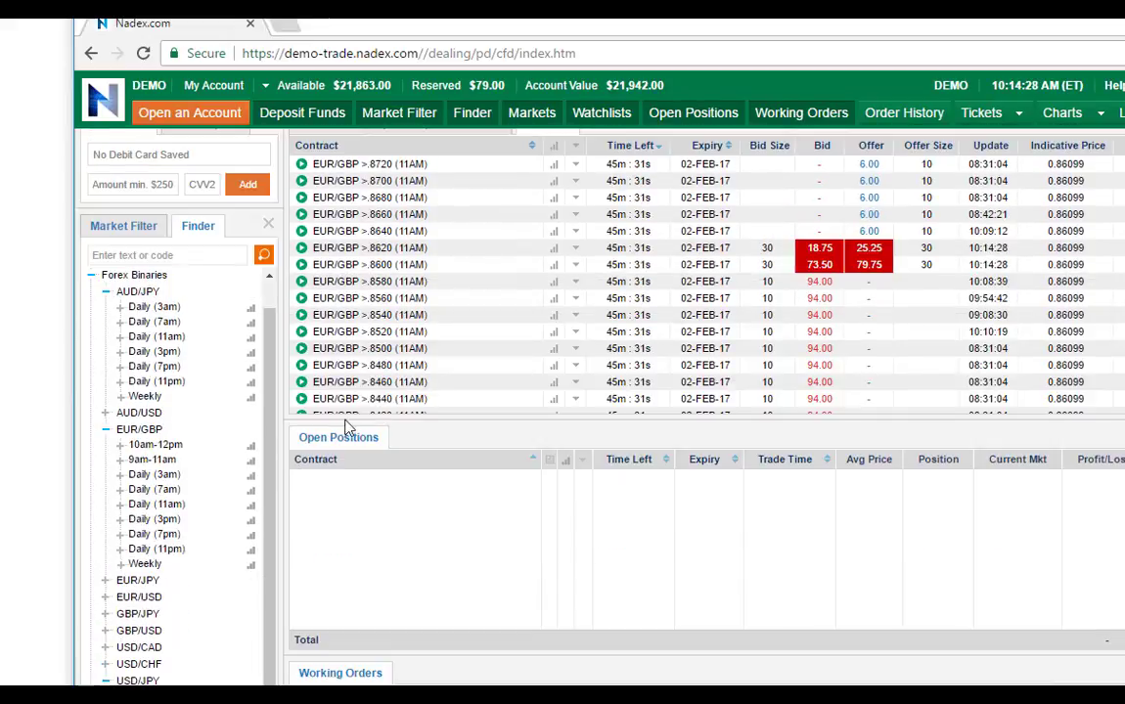
scroll(464, 477, "down", 3)
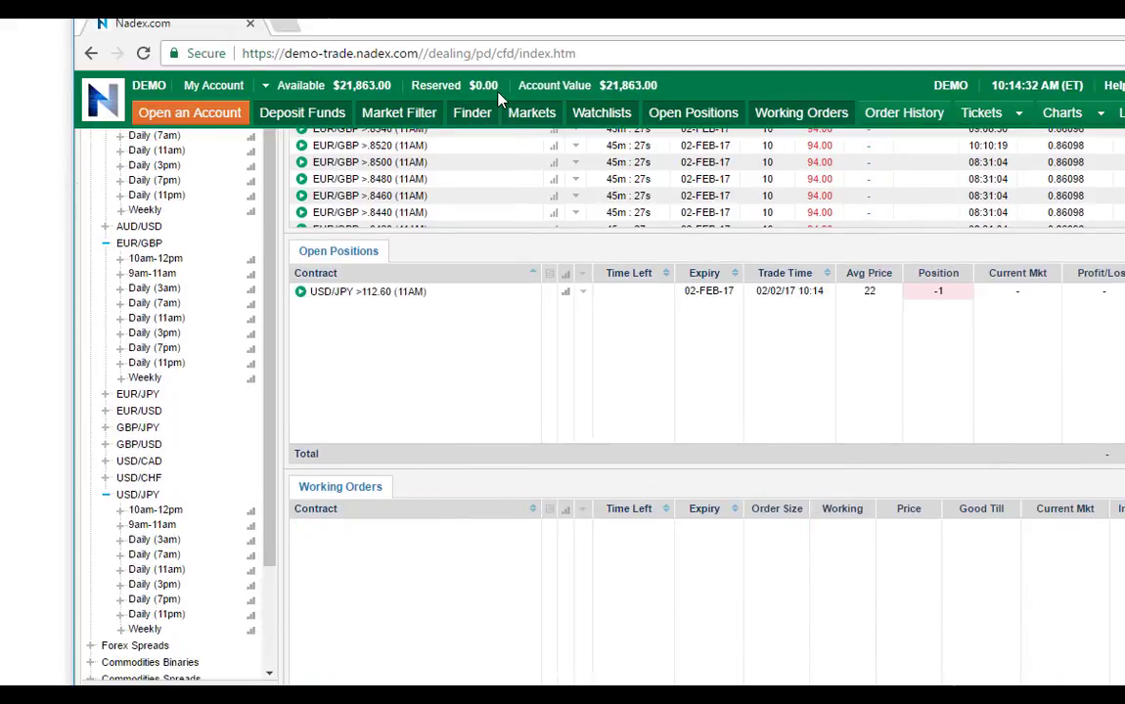
scroll(673, 345, "up", 3)
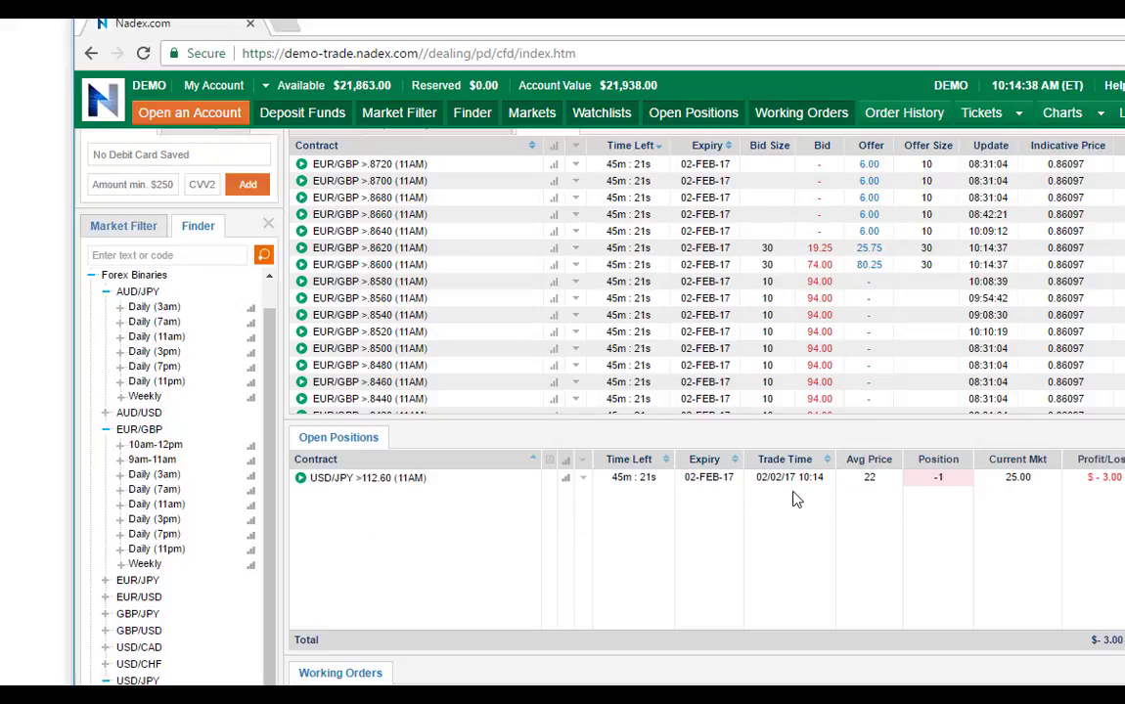
scroll(528, 602, "down", 3)
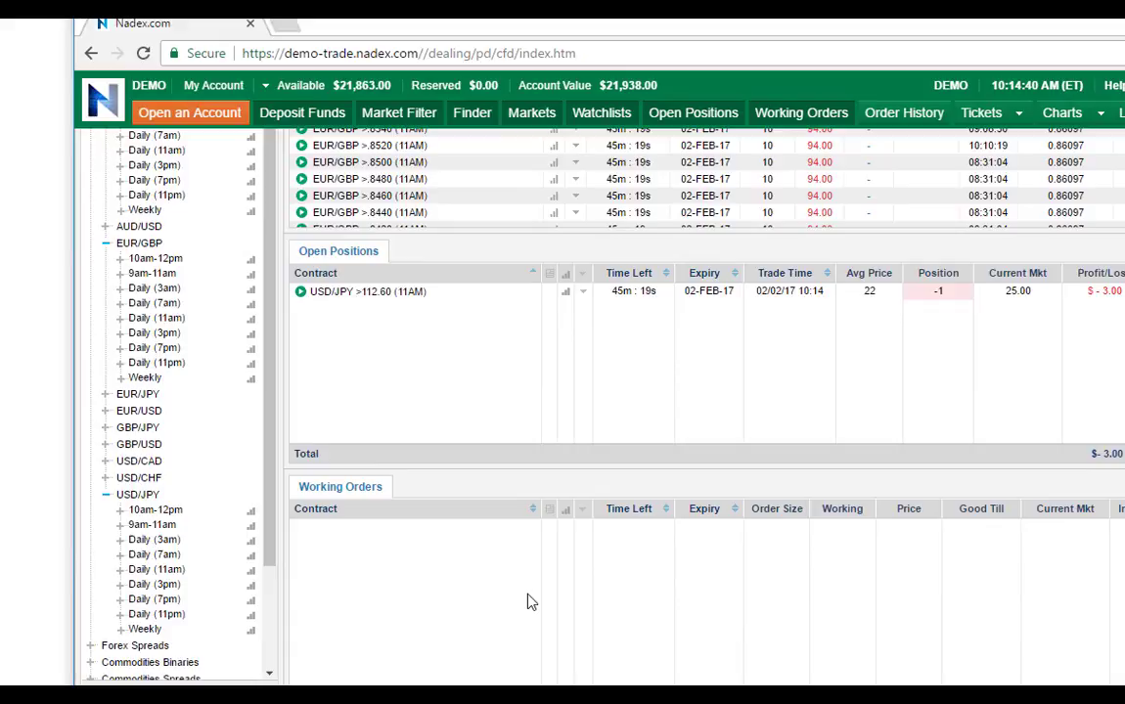
scroll(527, 600, "up", 2)
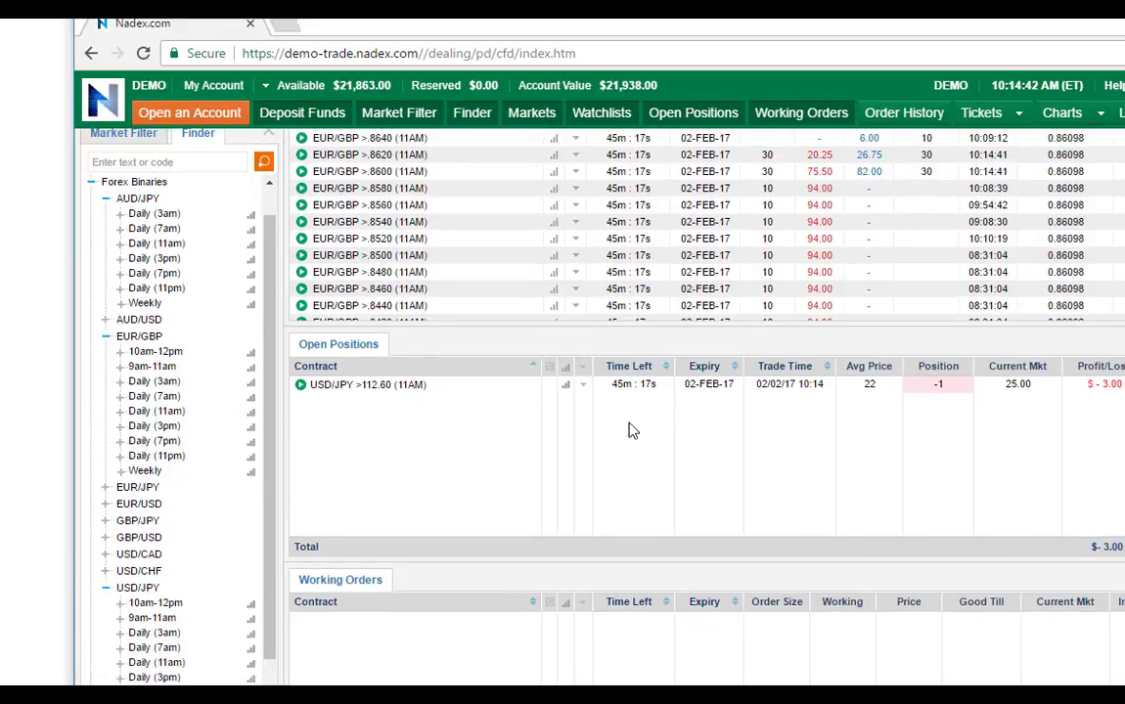
scroll(438, 507, "up", 2)
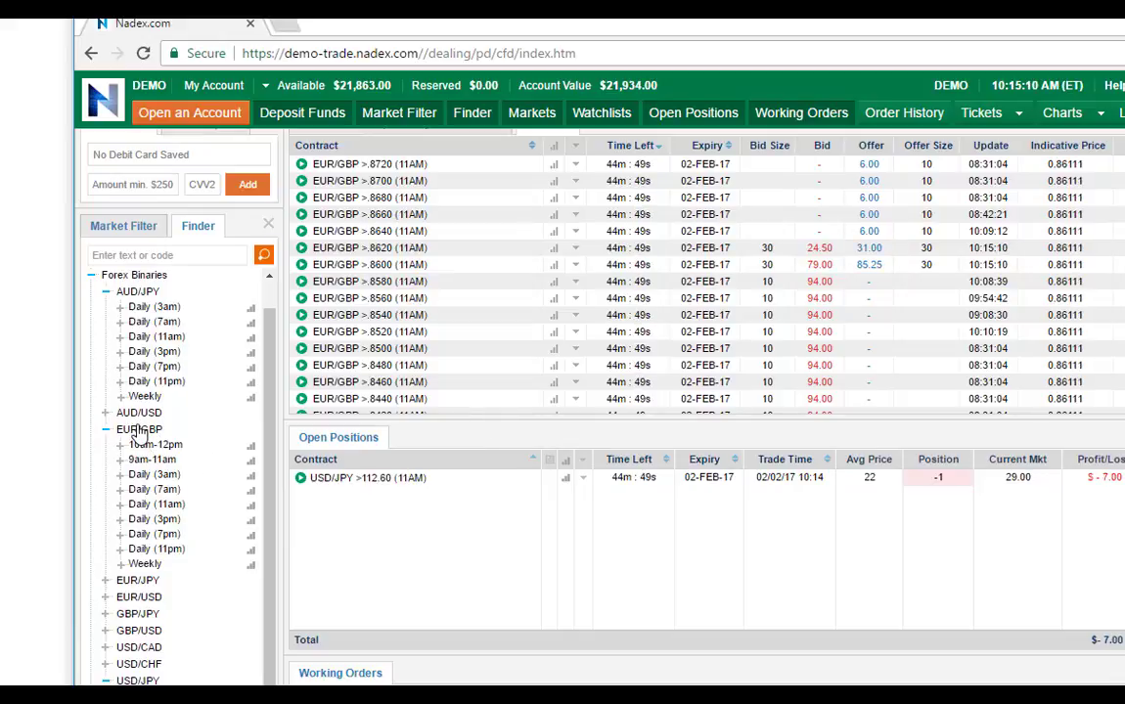
Collapse the EUR/GBP and AUD/JPY expiry lists so only the USD/JPY contracts stay expanded
left_click(136, 431)
left_click(127, 290)
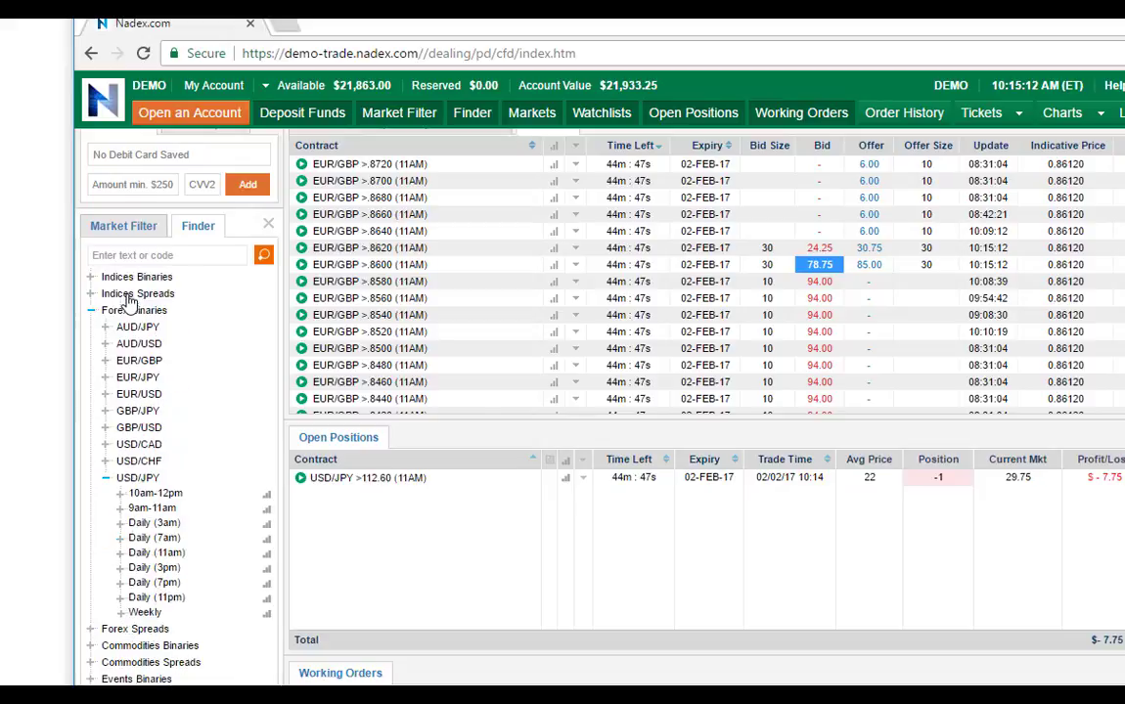
scroll(420, 470, "down", 2)
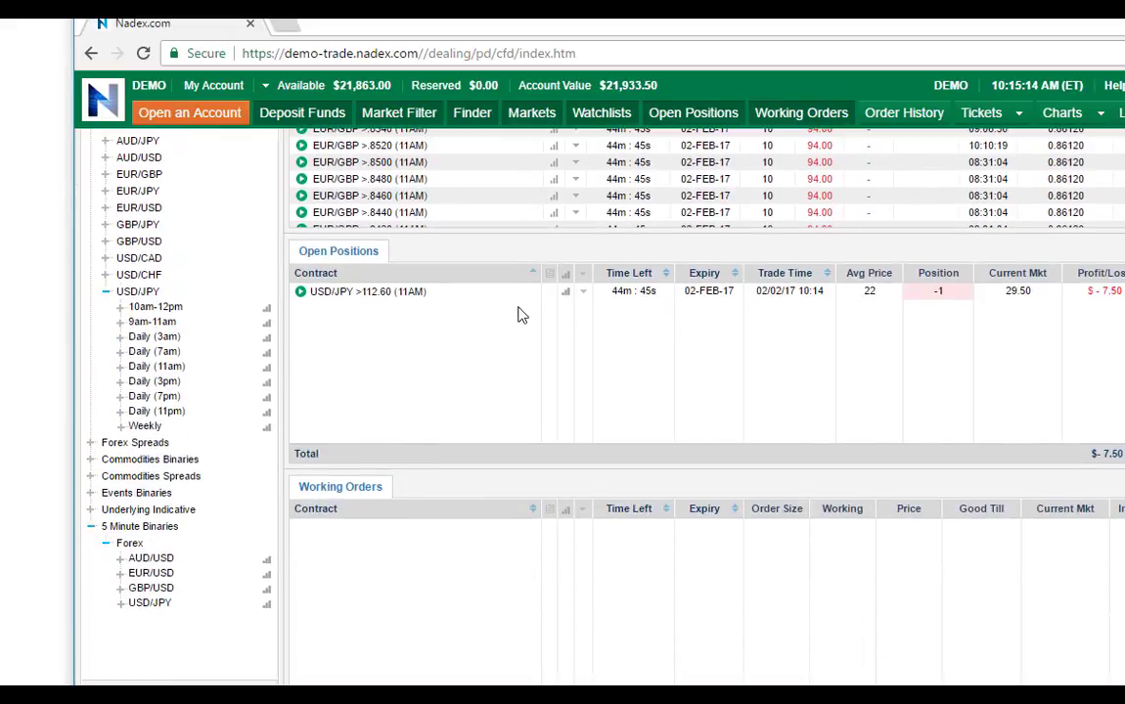
scroll(520, 315, "up", 2)
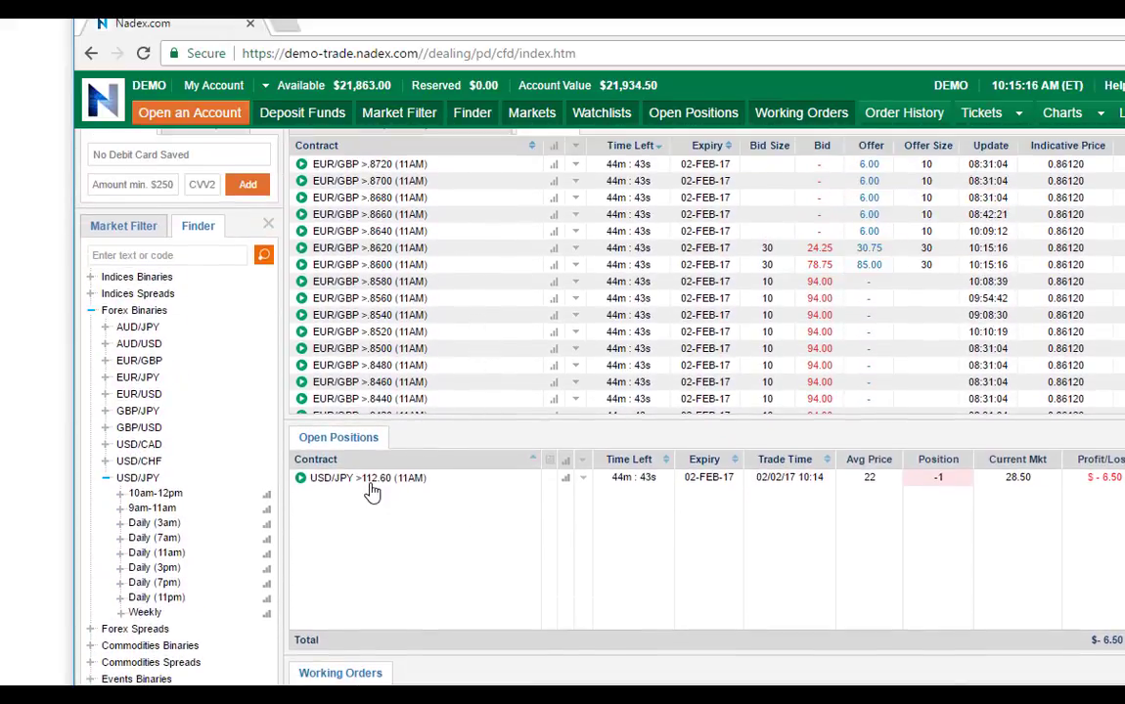
scroll(376, 485, "down", 2)
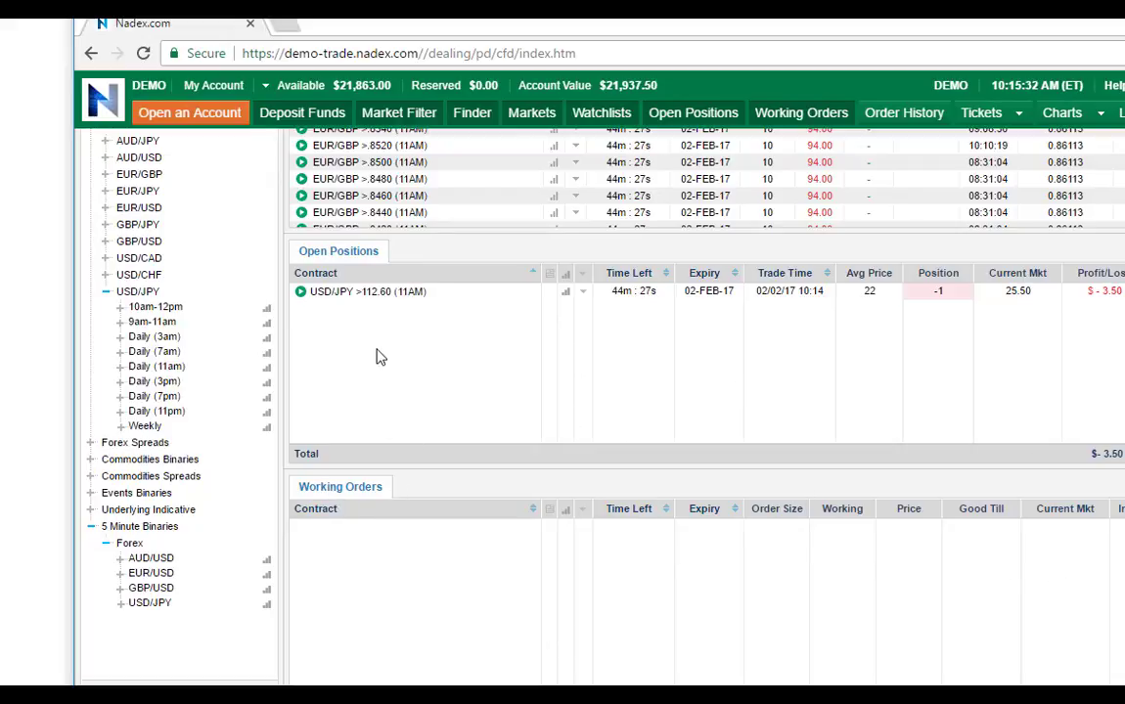
scroll(440, 396, "up", 1)
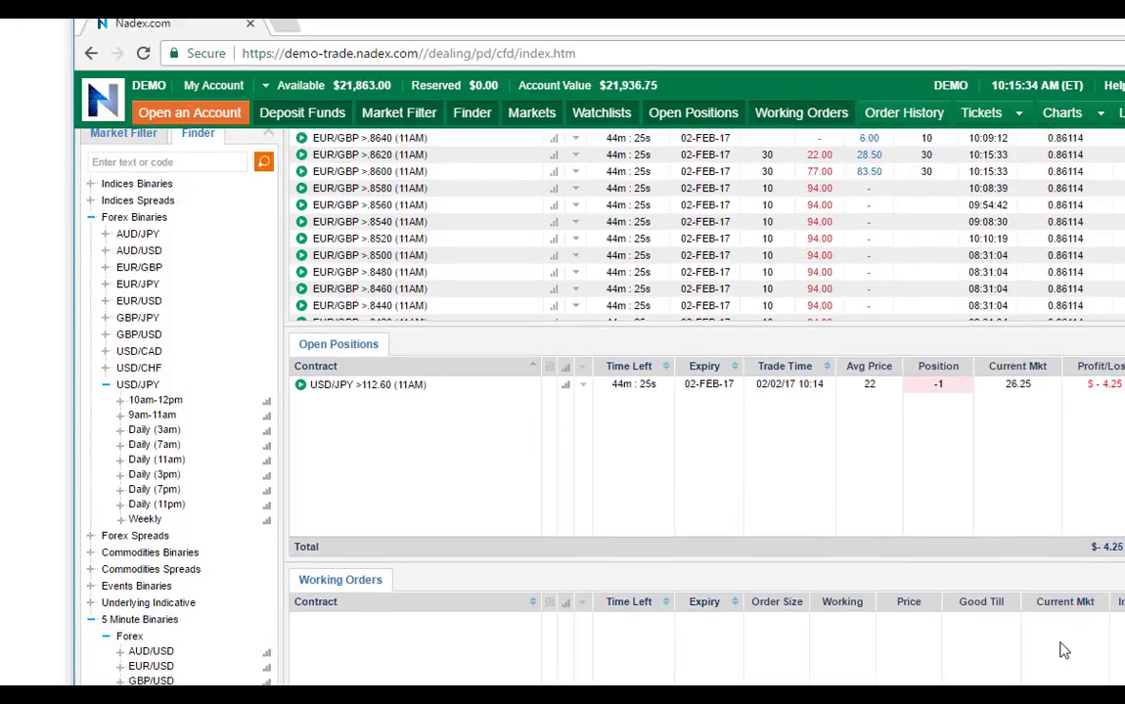